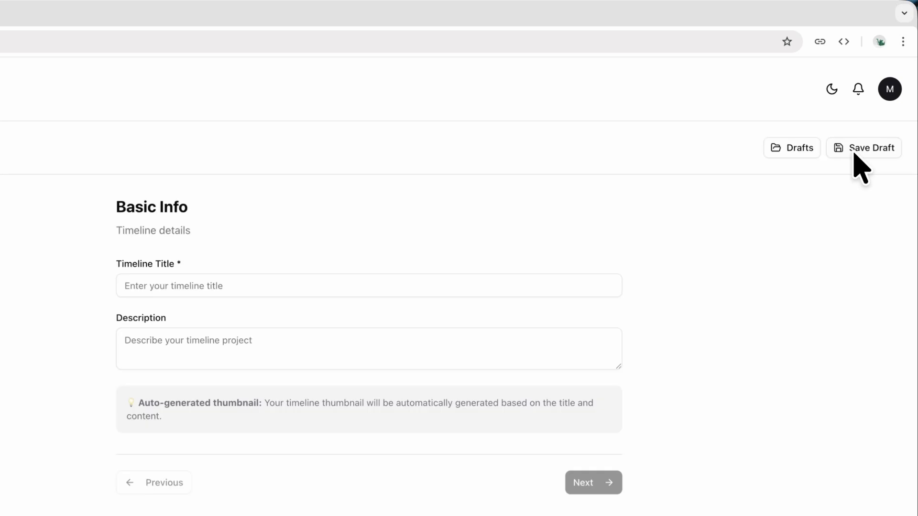
Title the new timeline "Phishing" and continue to the Outline stage.
left_click(312, 292)
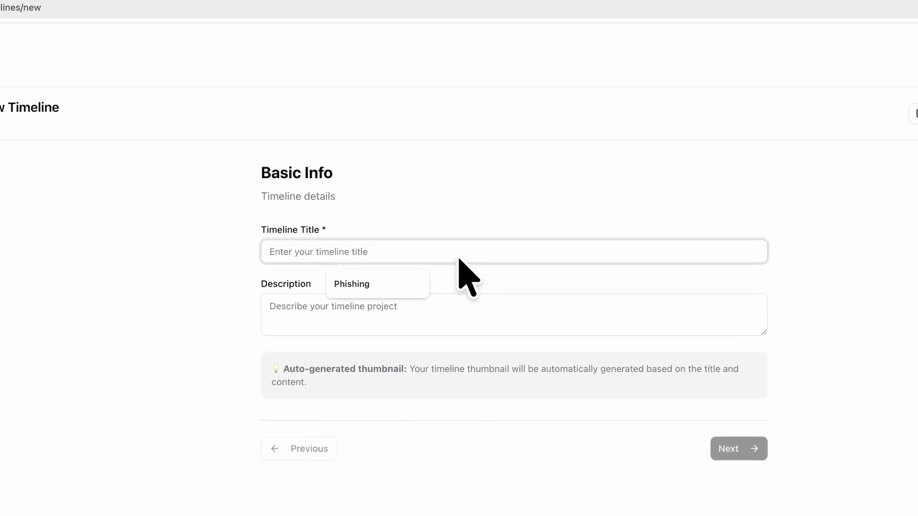
type("P")
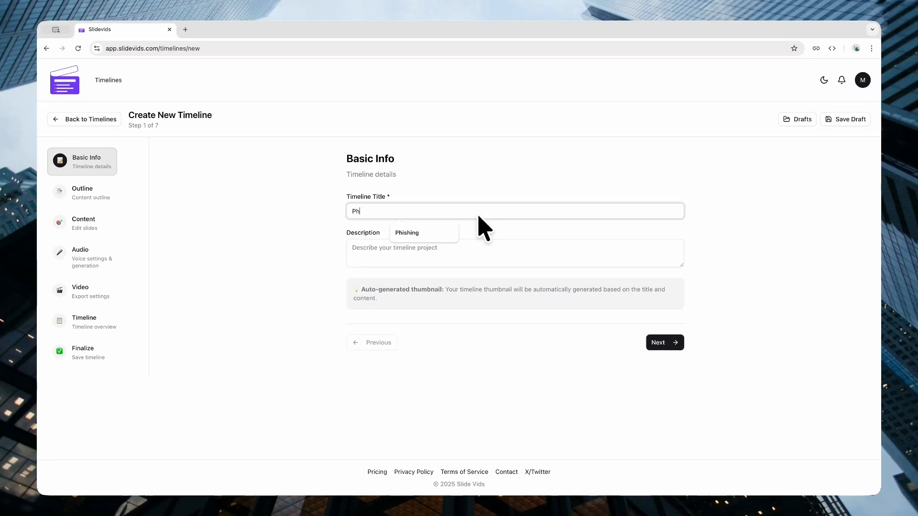
type("h")
left_click(423, 235)
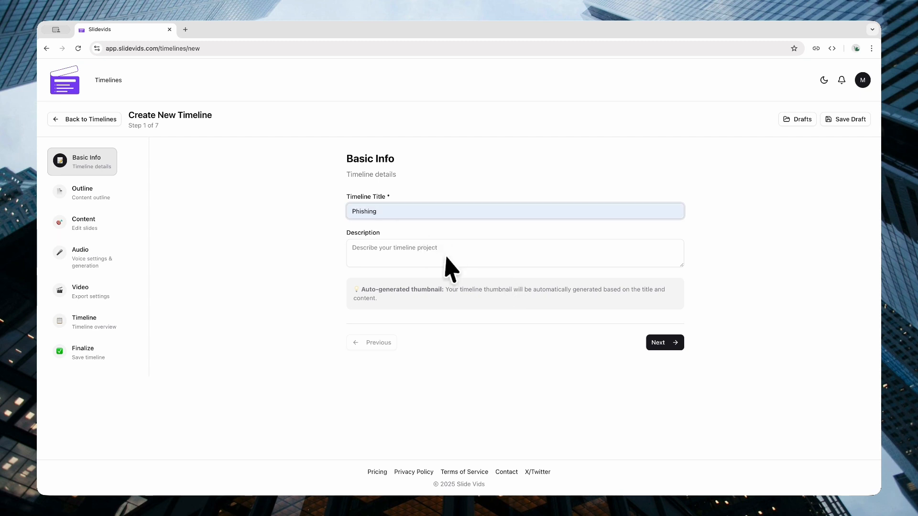
left_click(485, 280)
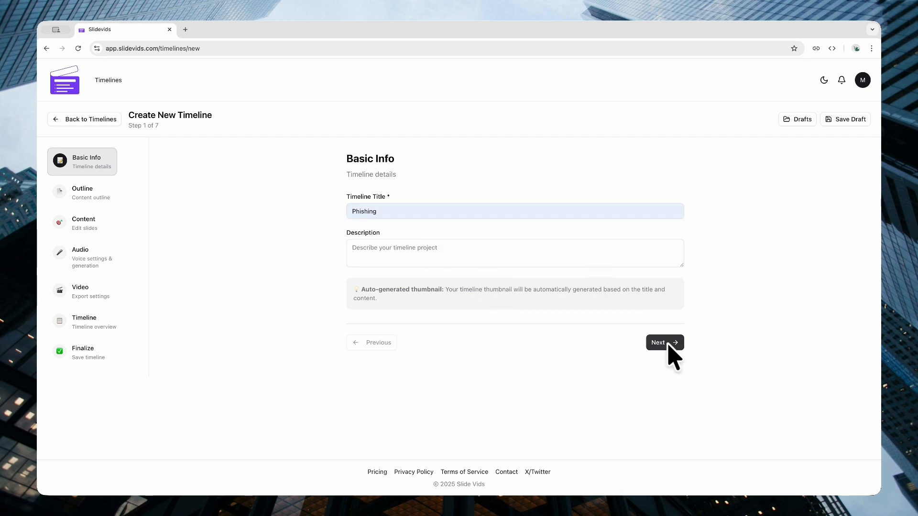
left_click(665, 343)
Enter "Phishing what is it?" as the presentation outline and generate the slides from it with AI.
left_click(453, 223)
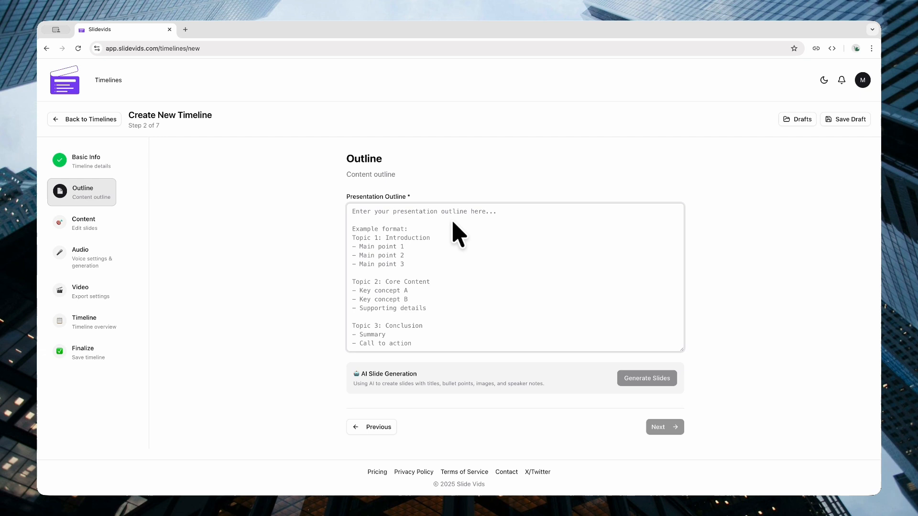
type("Phising")
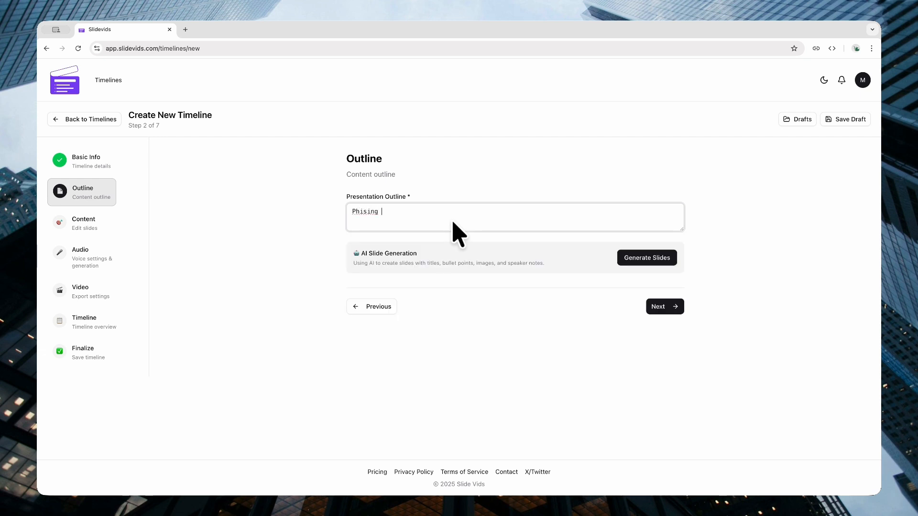
double_click(358, 213)
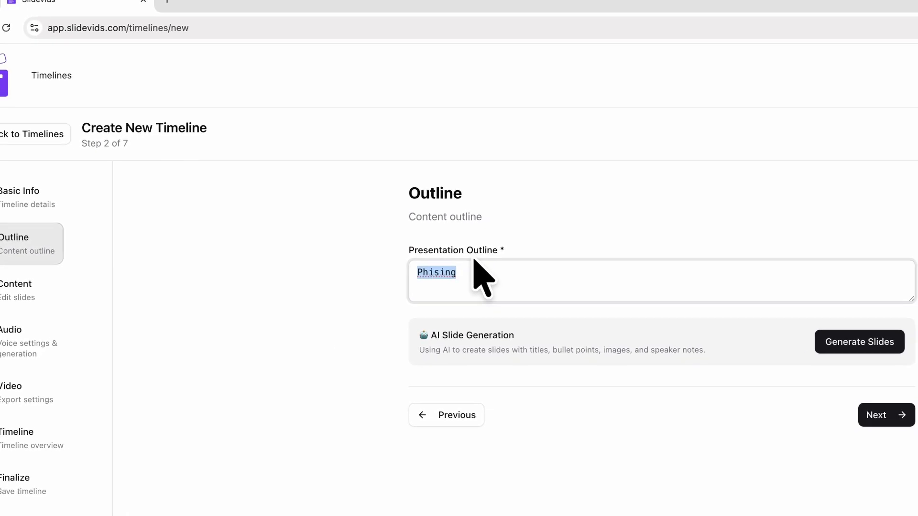
type("Phishing")
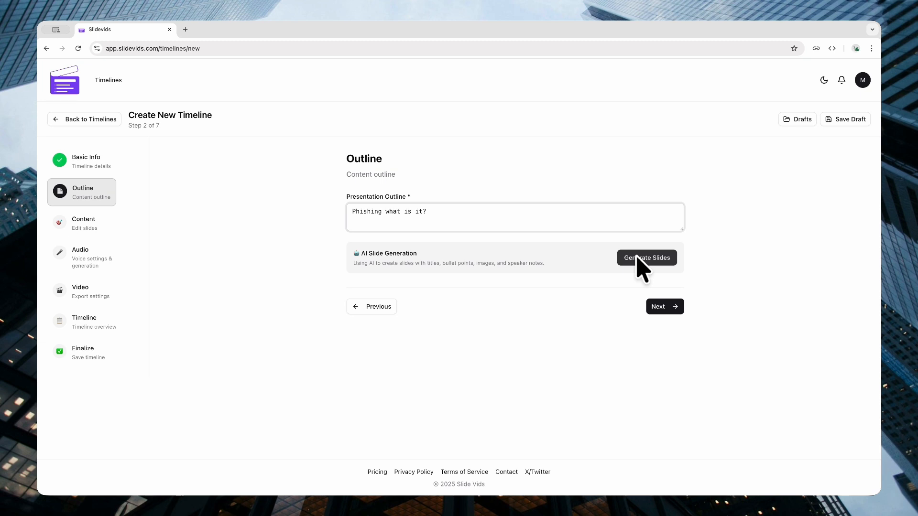
left_click(640, 258)
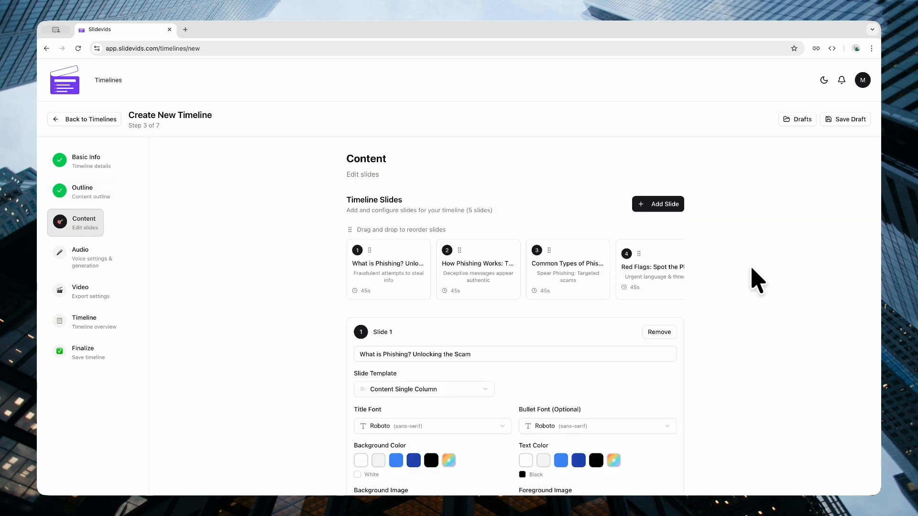
Set the green wavy image from the image library as slide 1's background image.
scroll(751, 303, "down", 5)
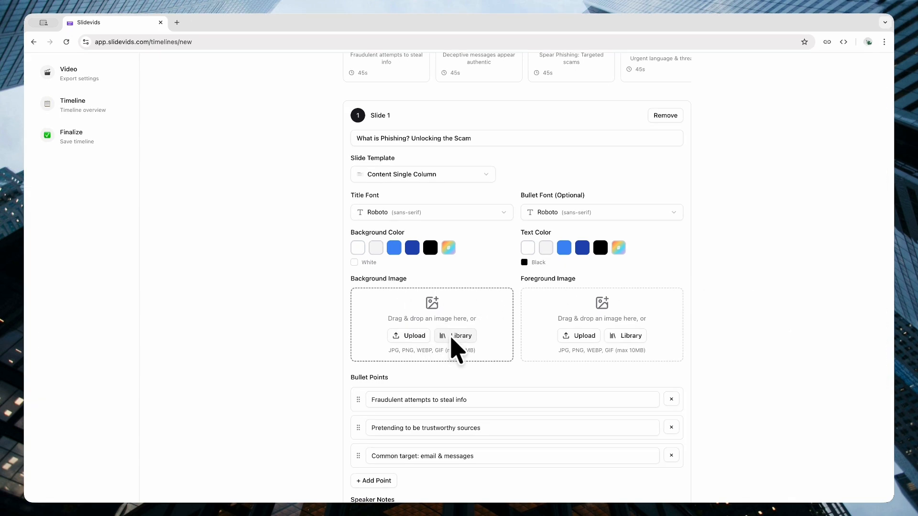
left_click(453, 337)
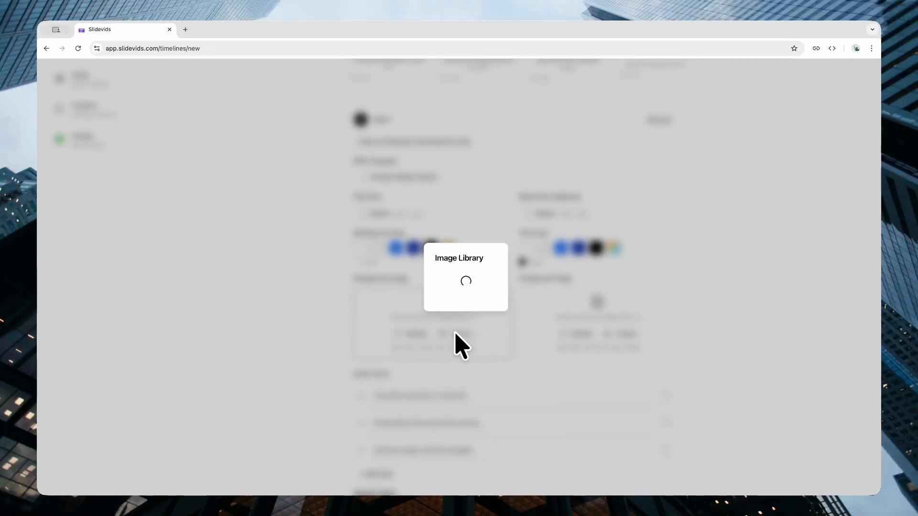
left_click(398, 246)
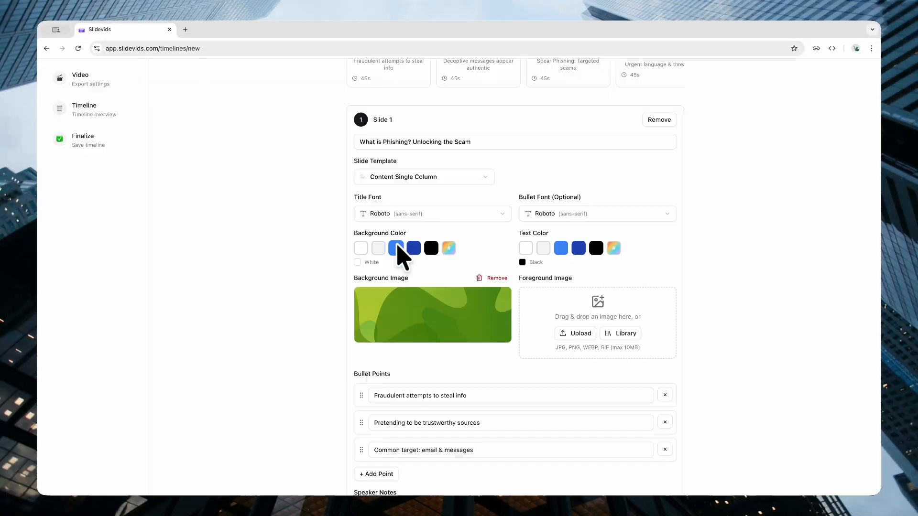
Set slide 1's title font to Poppins, its text color to white and its background color to blue.
left_click(432, 217)
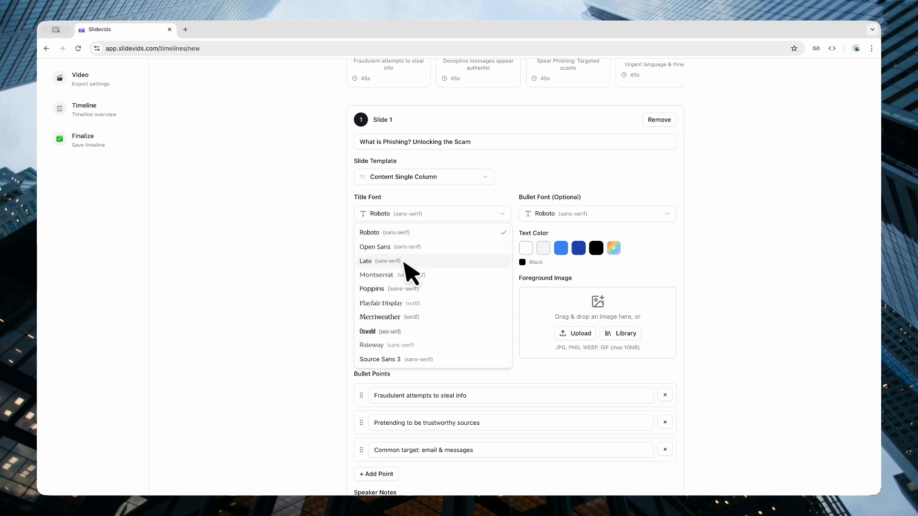
left_click(384, 290)
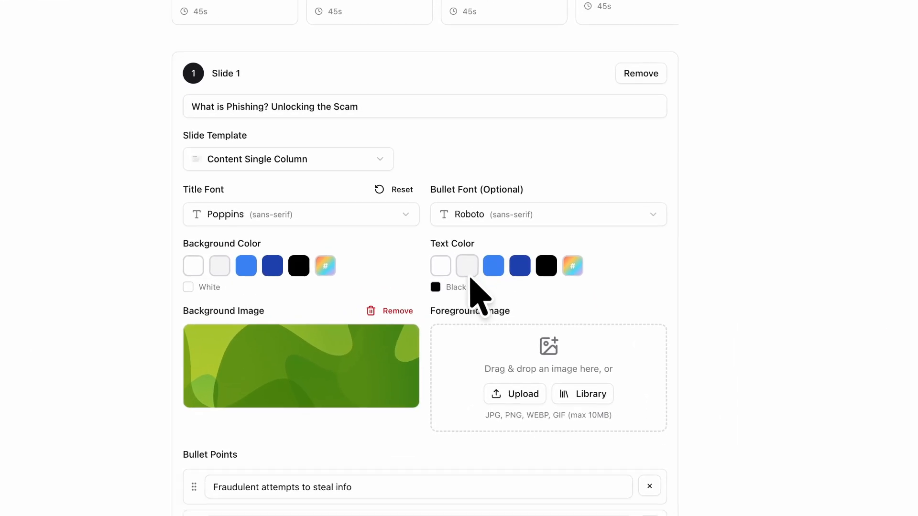
left_click(449, 264)
left_click(265, 261)
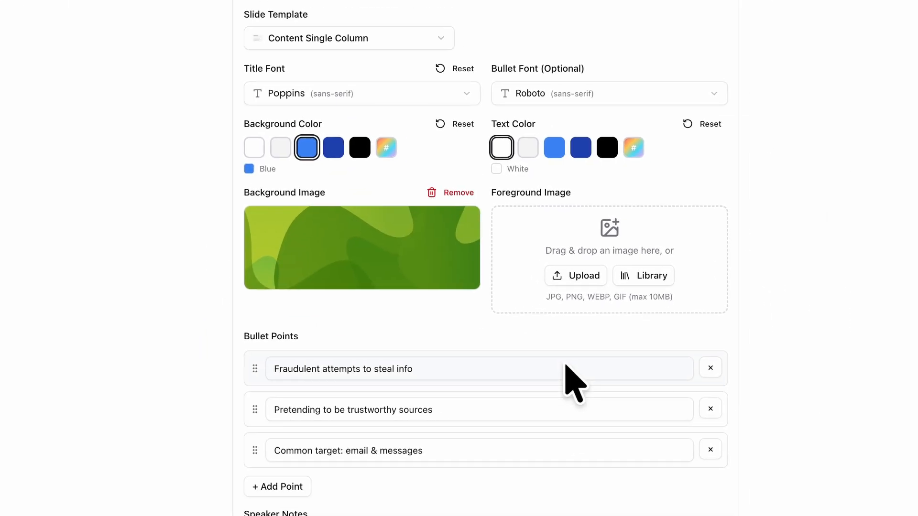
Change slide 1's template to Classic Title.
scroll(569, 397, "up", 4)
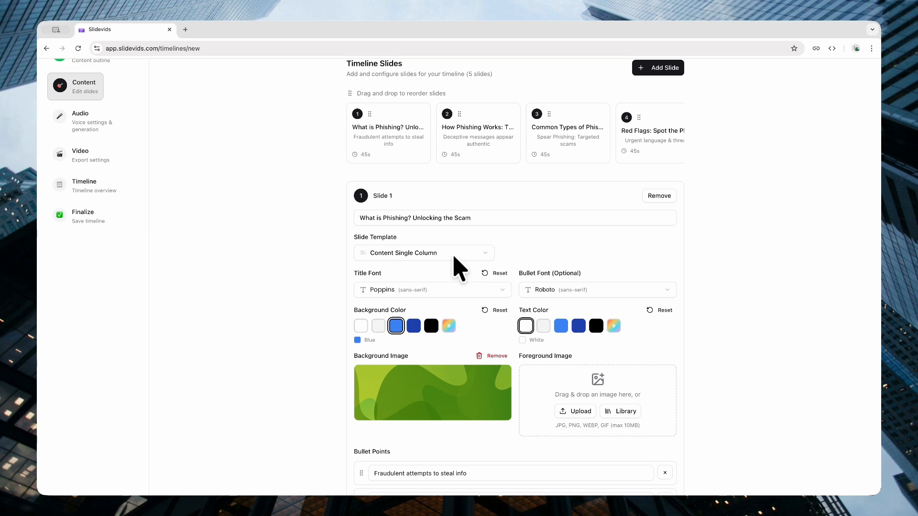
left_click(451, 254)
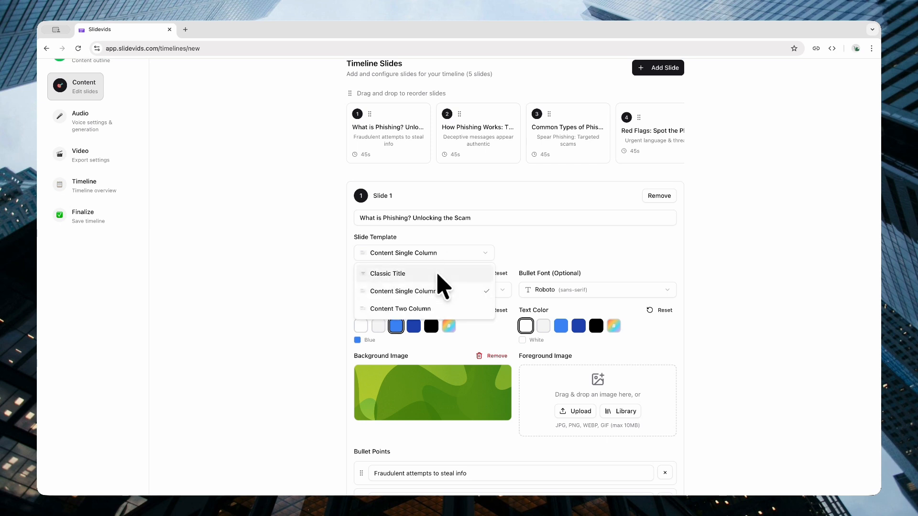
left_click(444, 274)
Remove "Welcome! Today," from slide 1's speaker notes so they begin with "We're diving into phishing".
scroll(674, 278, "down", 6)
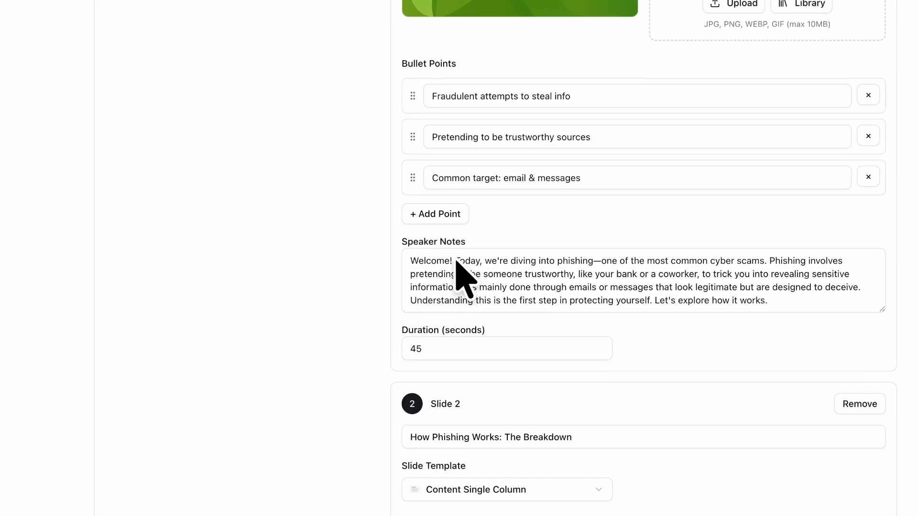
left_click(471, 262)
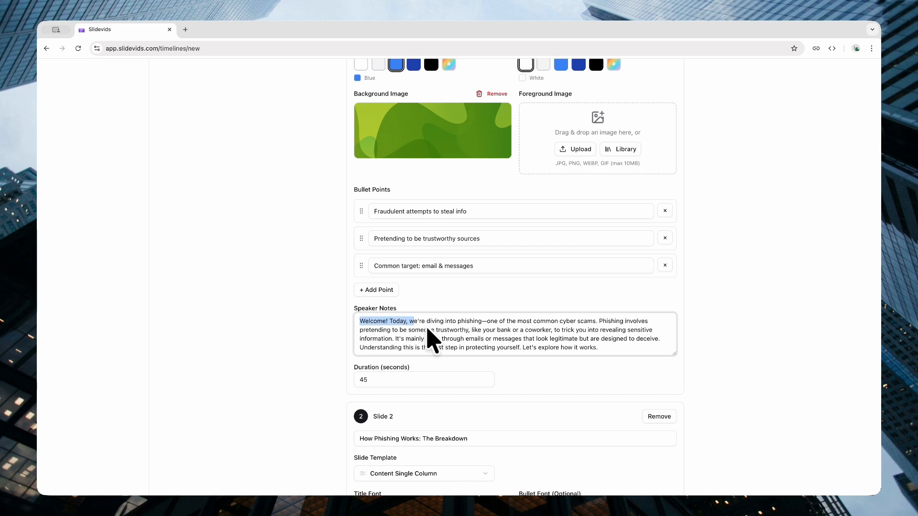
type("W")
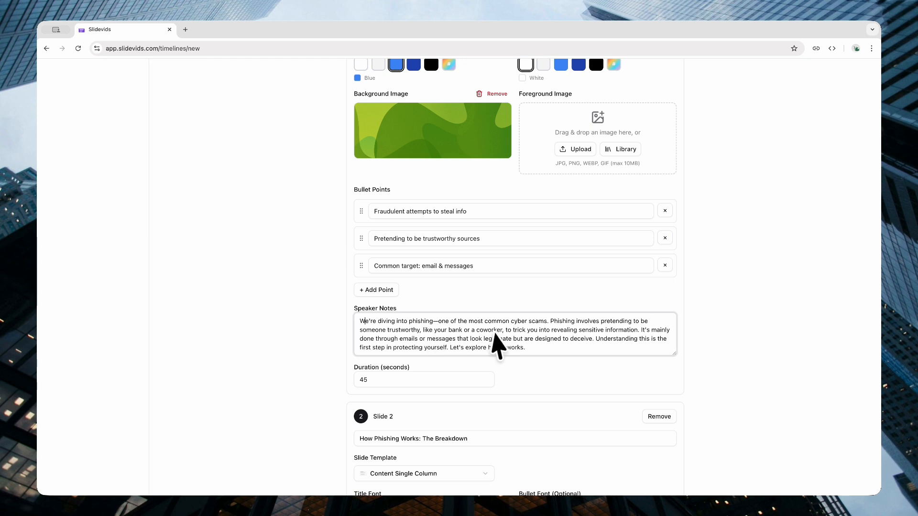
Set slide 2's background and text colors to white and its title font to Poppins.
scroll(555, 362, "down", 2)
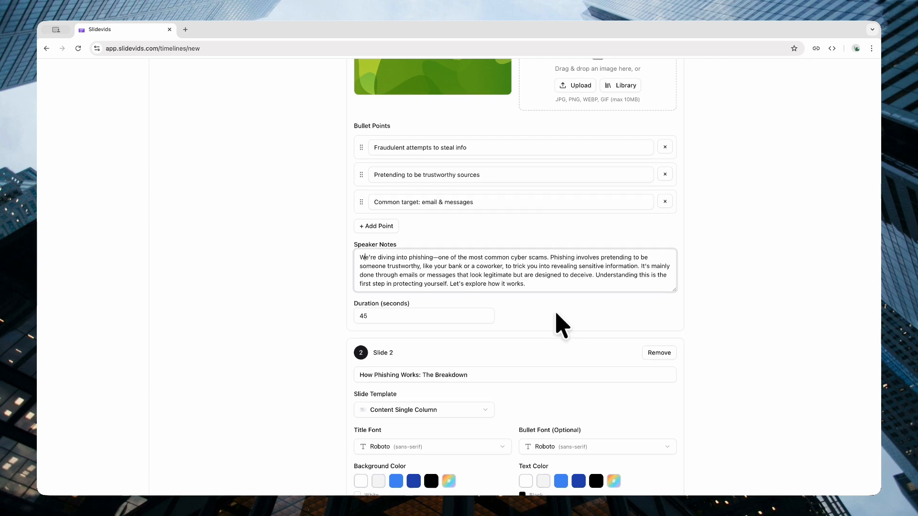
scroll(557, 321, "down", 2)
scroll(576, 321, "down", 1)
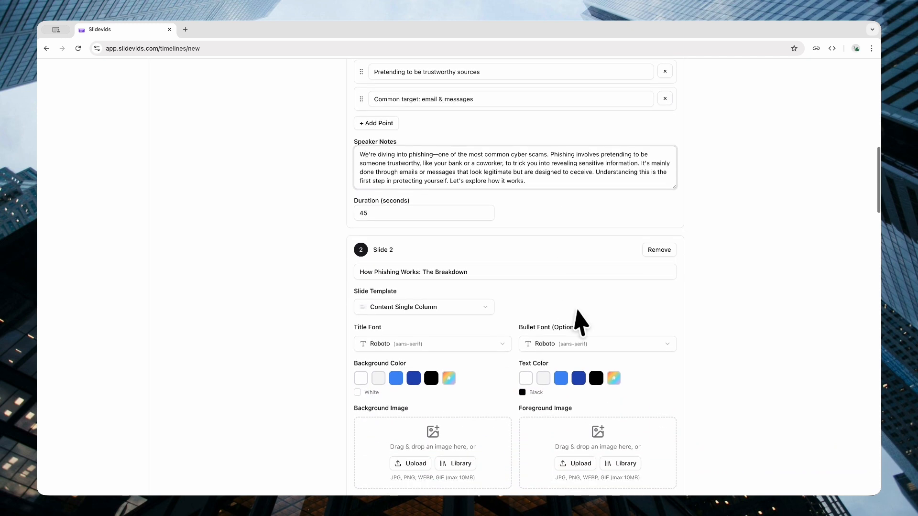
scroll(640, 301, "down", 5)
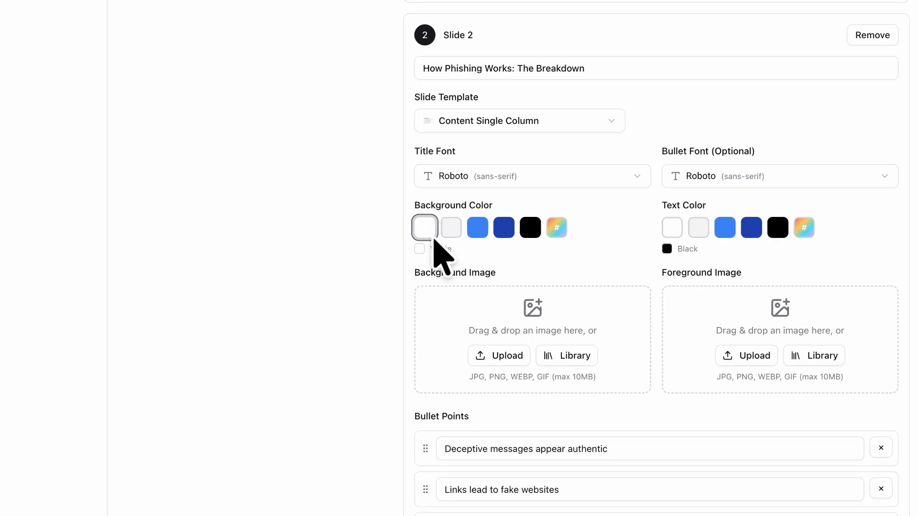
left_click(671, 228)
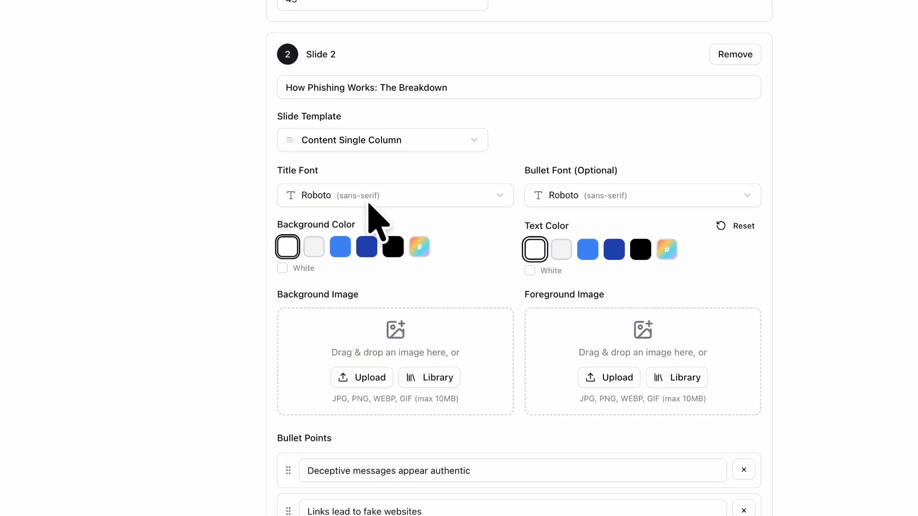
left_click(369, 203)
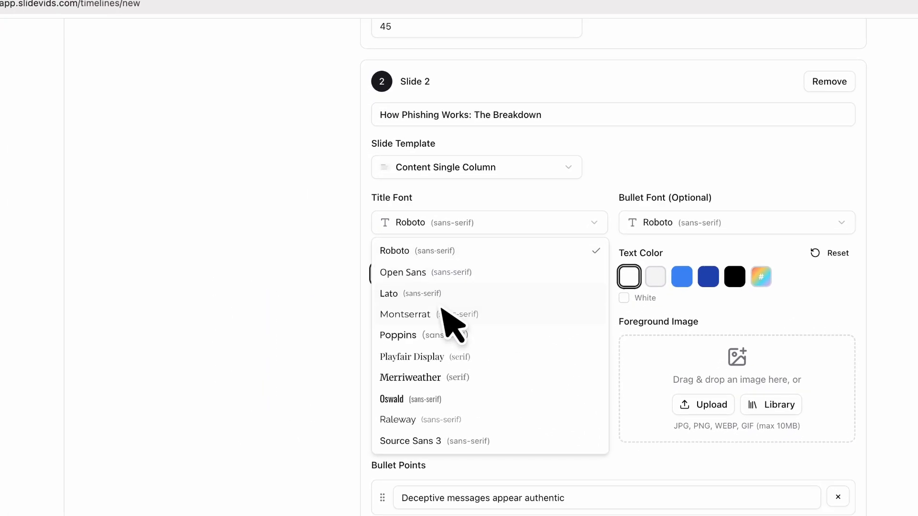
left_click(336, 308)
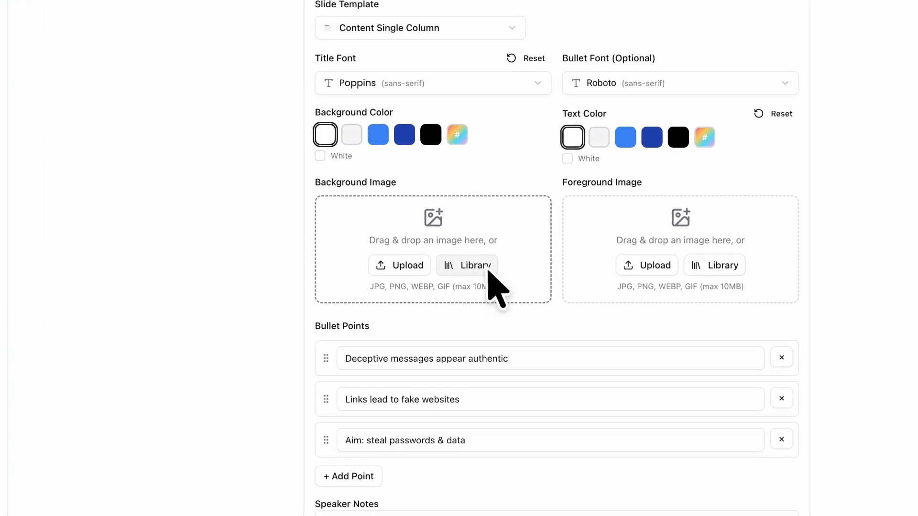
Use the green wavy image from the image library as slide 2's background image.
left_click(545, 330)
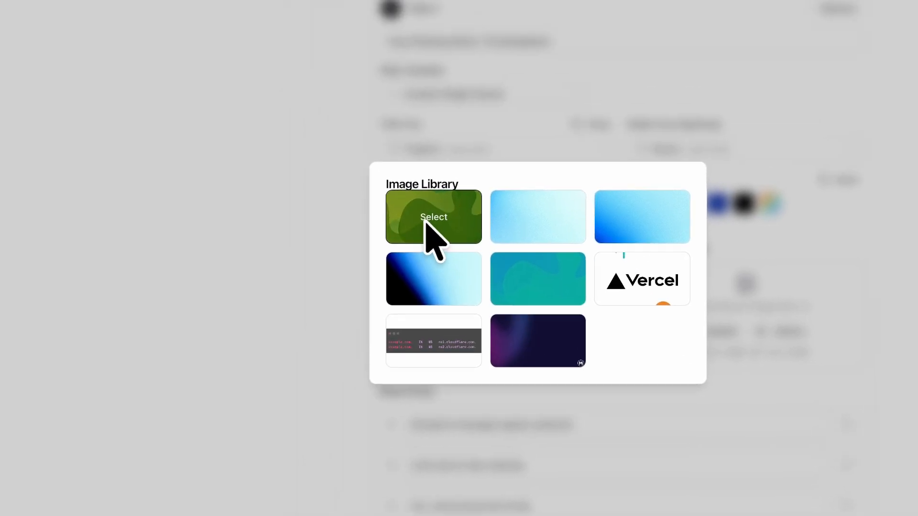
left_click(342, 139)
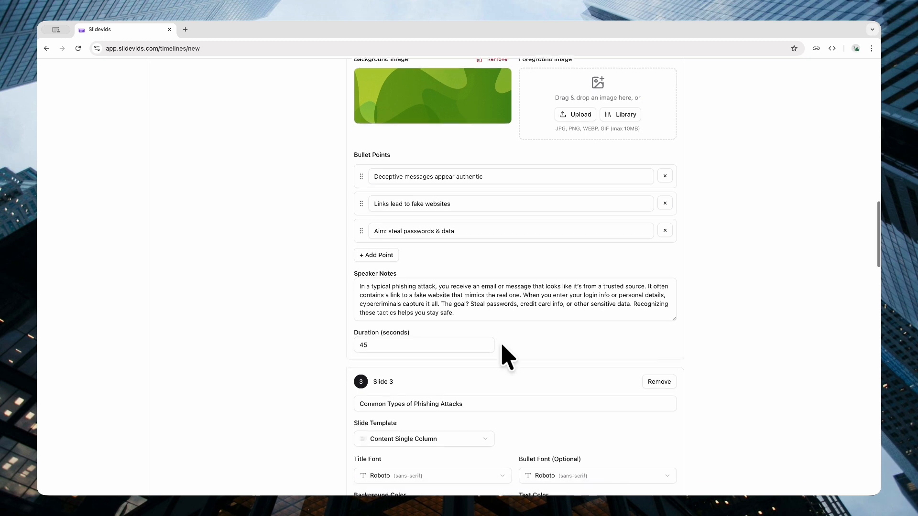
Set slide 3's title font to Poppins and its text and background colors to white.
scroll(508, 356, "down", 2)
scroll(508, 356, "up", 7)
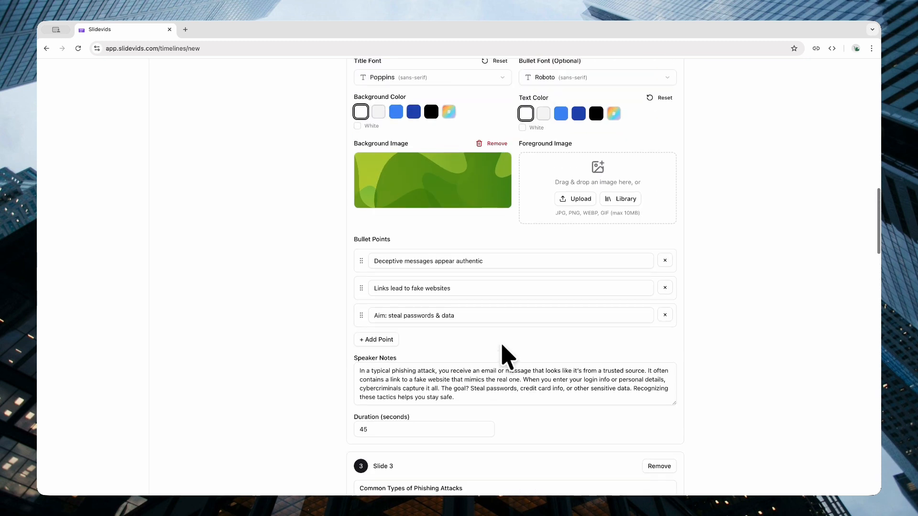
scroll(502, 351, "down", 8)
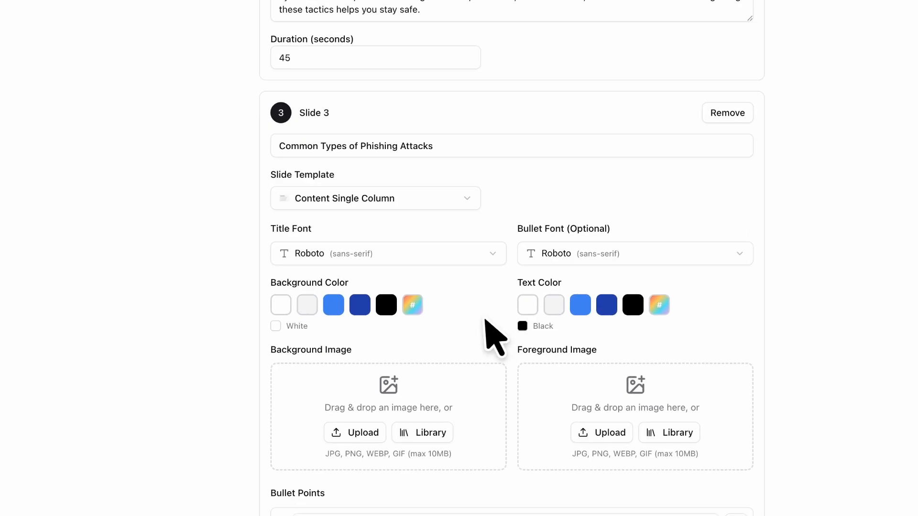
left_click(451, 197)
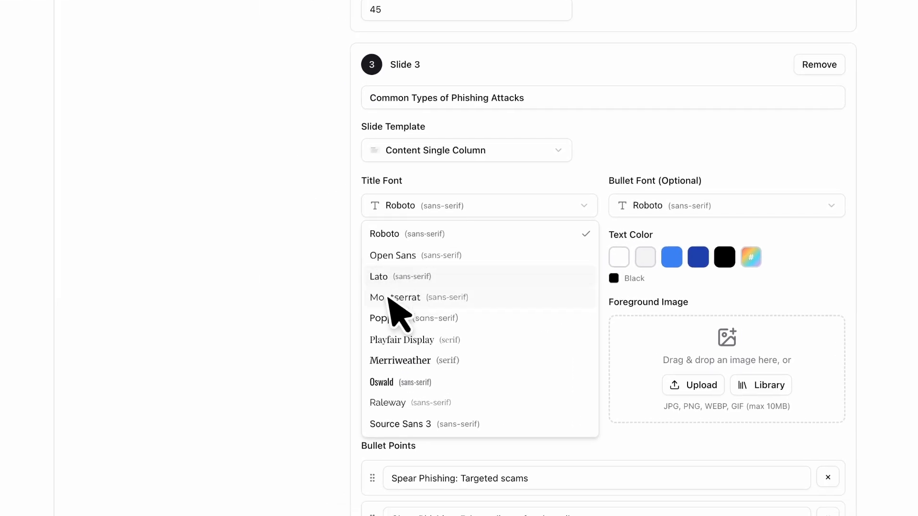
left_click(442, 306)
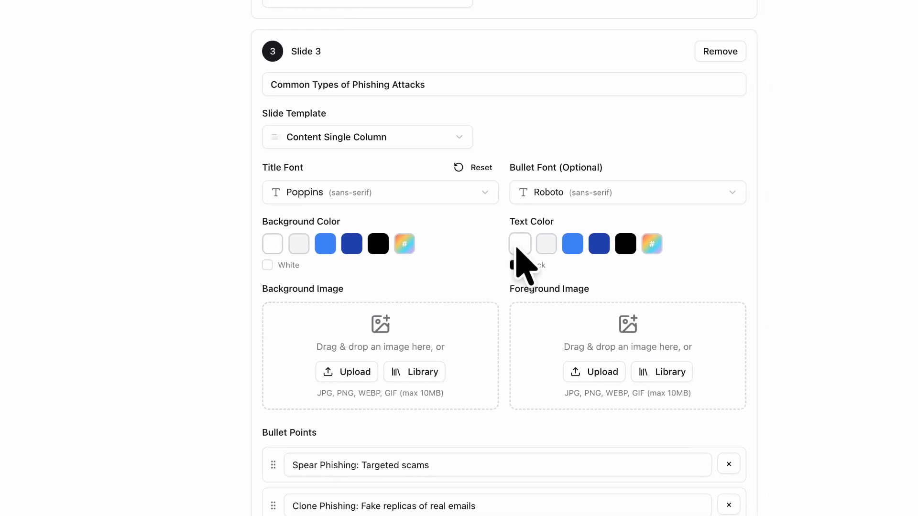
left_click(669, 244)
left_click(312, 253)
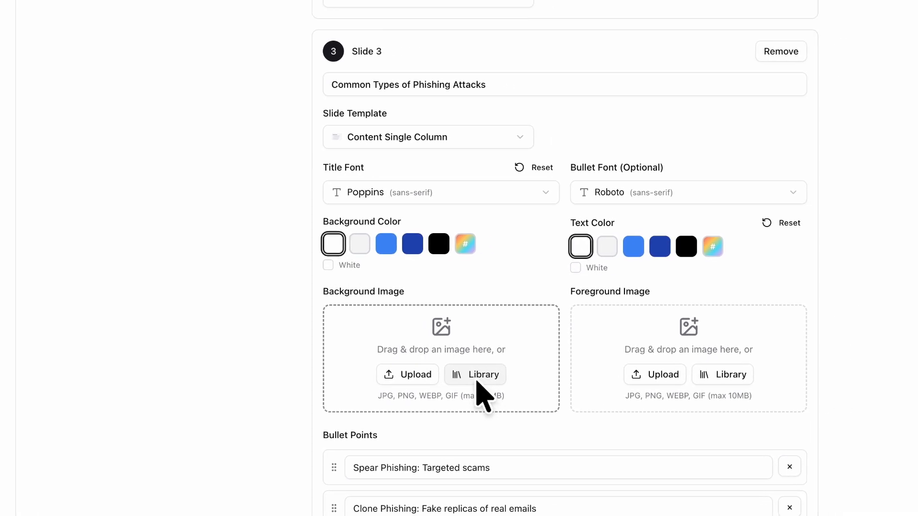
Give slide 3 the green wavy background image from the image library.
left_click(453, 382)
left_click(375, 152)
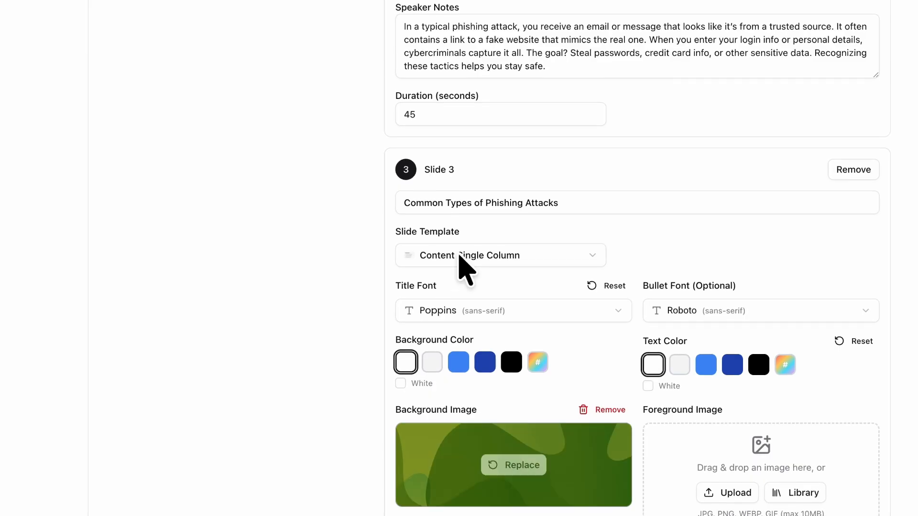
scroll(617, 442, "down", 10)
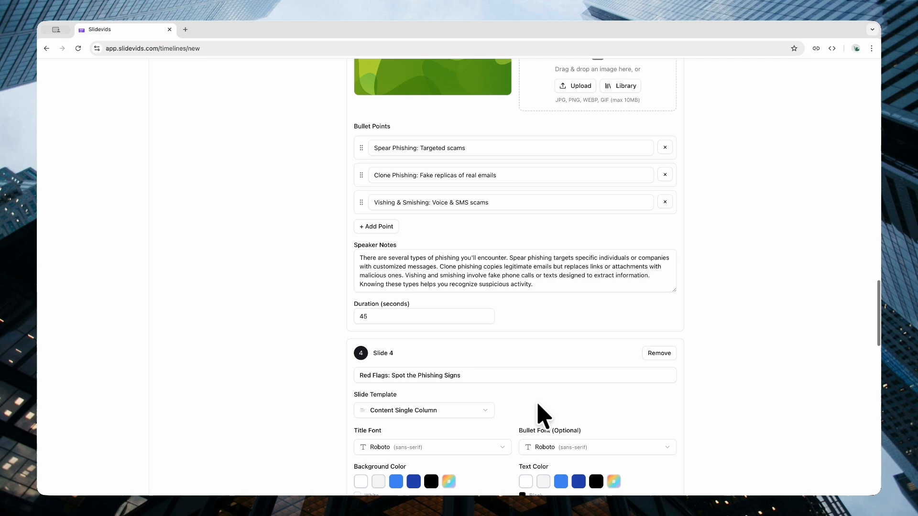
Set slide 4's title font to Poppins and its slide template to Content Two Column.
scroll(537, 411, "down", 2)
left_click(436, 290)
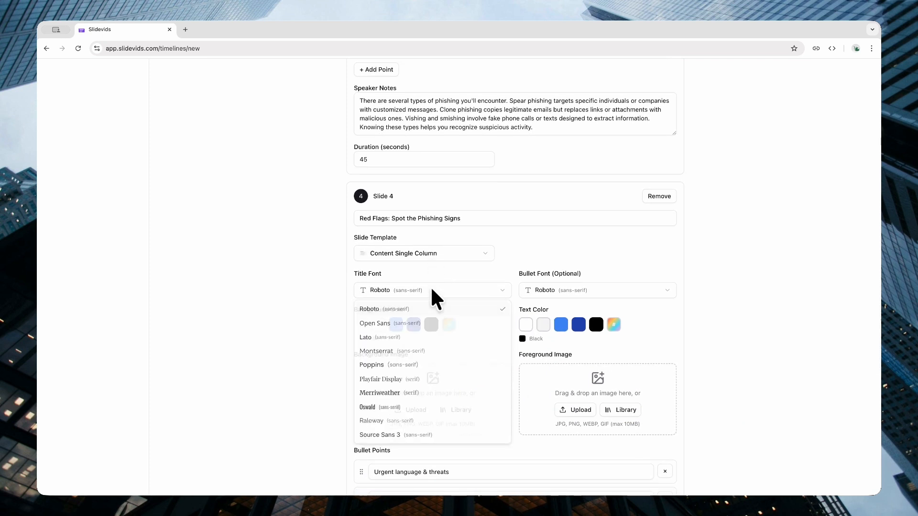
left_click(387, 365)
scroll(529, 260, "down", 3)
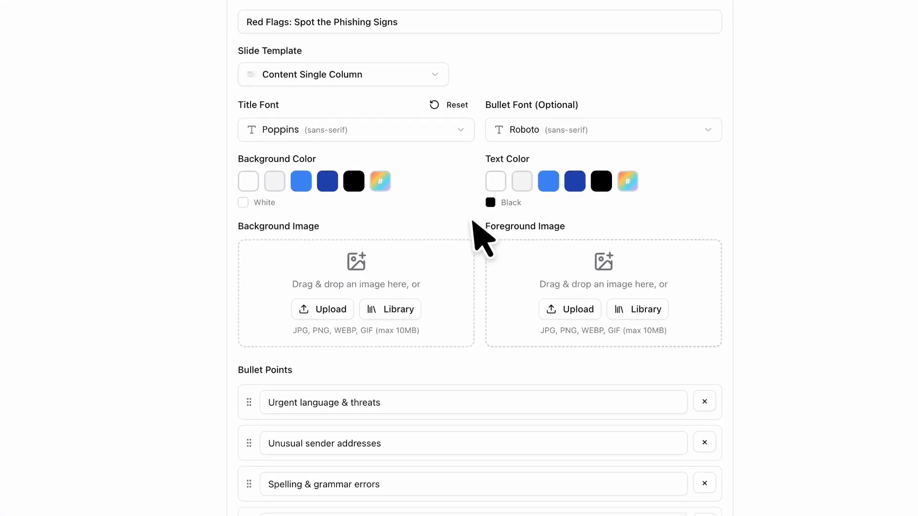
left_click(439, 76)
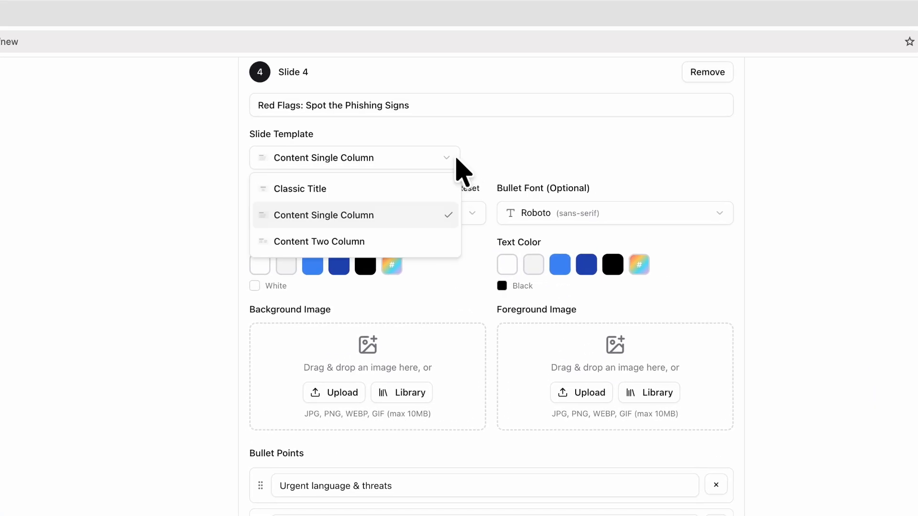
left_click(444, 244)
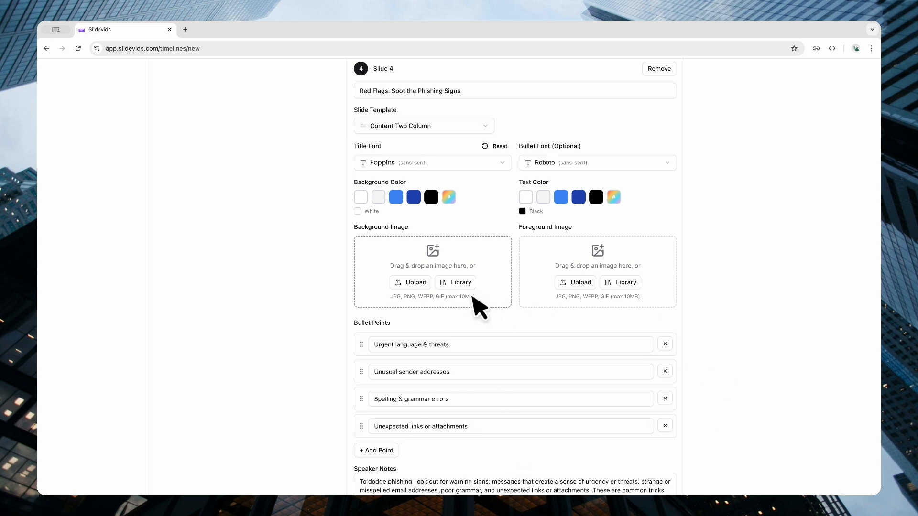
Give slide 4 the green wavy background image from the image library and set its text and background colors to white.
left_click(465, 283)
left_click(395, 248)
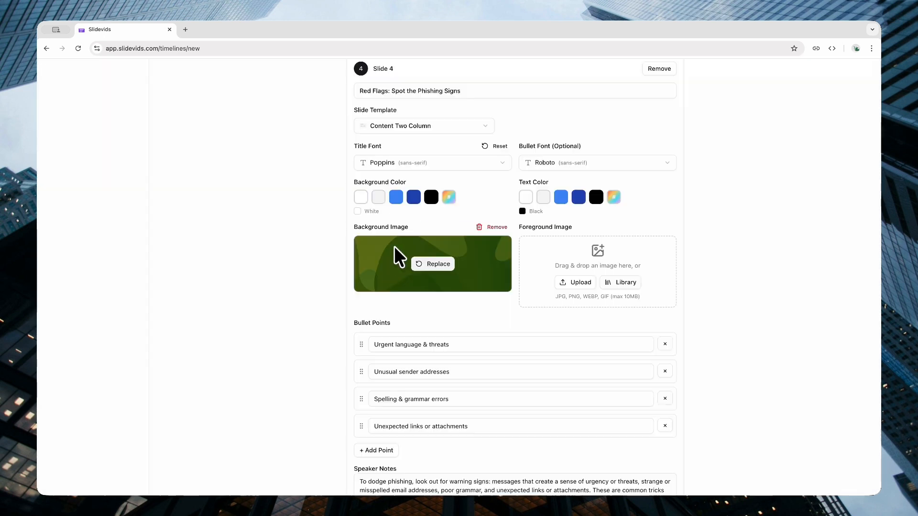
scroll(715, 287, "up", 3)
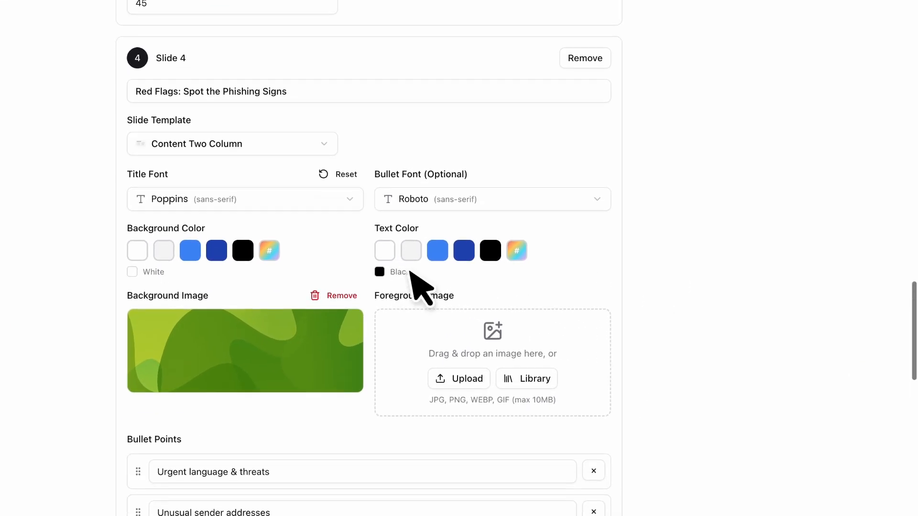
left_click(384, 251)
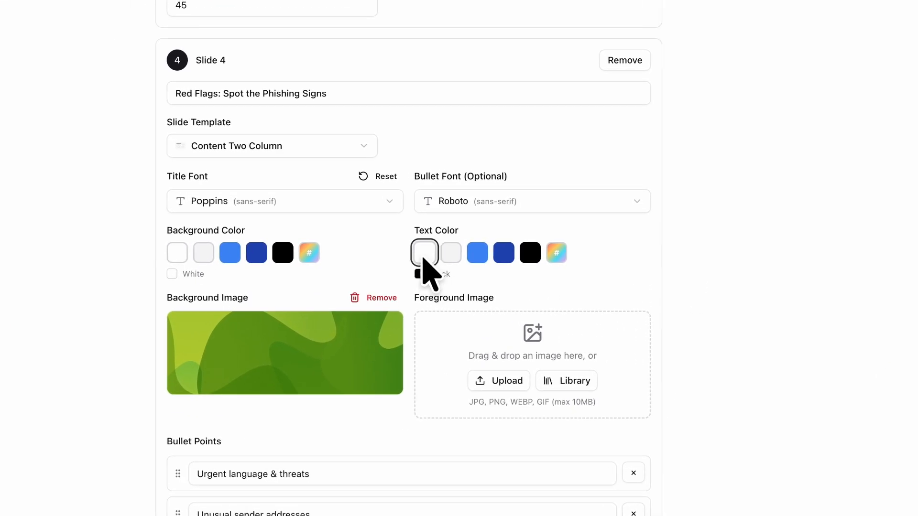
left_click(137, 250)
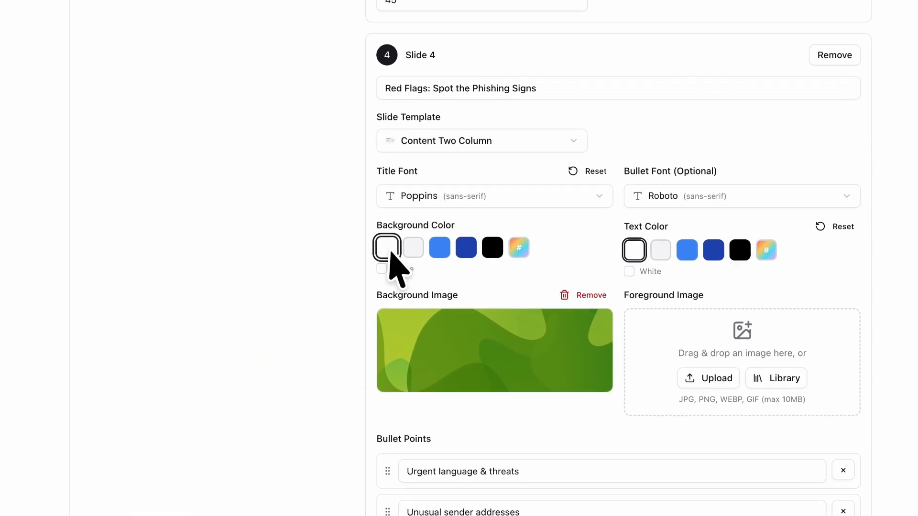
Set the background color of slide 1, "What is Phishing? Unlocking the Scam", to white.
scroll(390, 255, "up", 12)
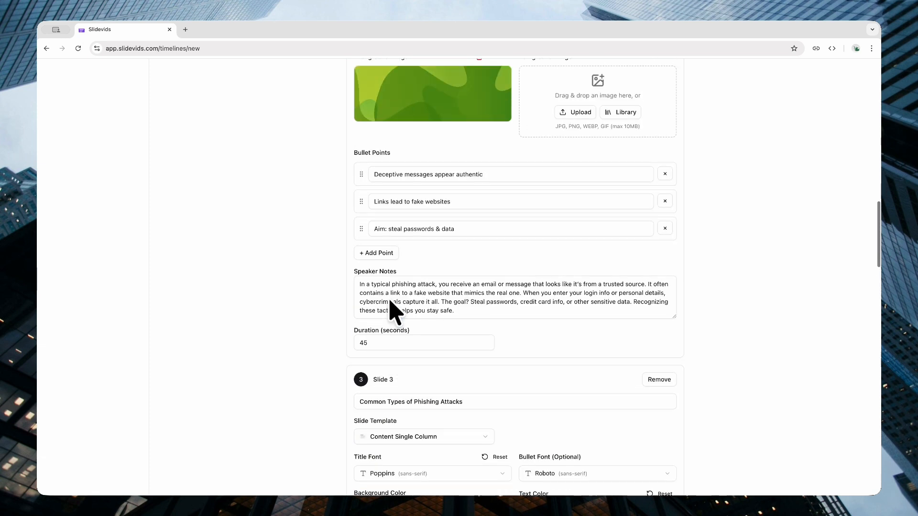
scroll(390, 302, "up", 10)
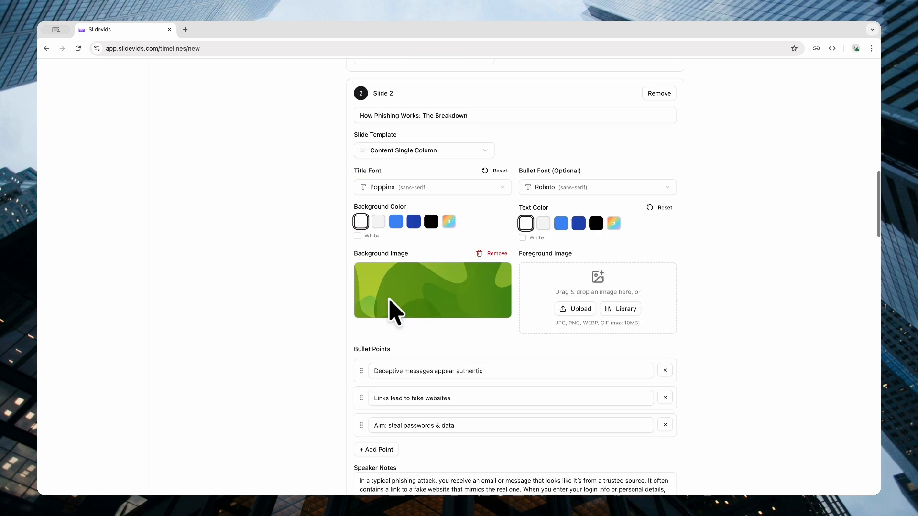
scroll(390, 310, "up", 5)
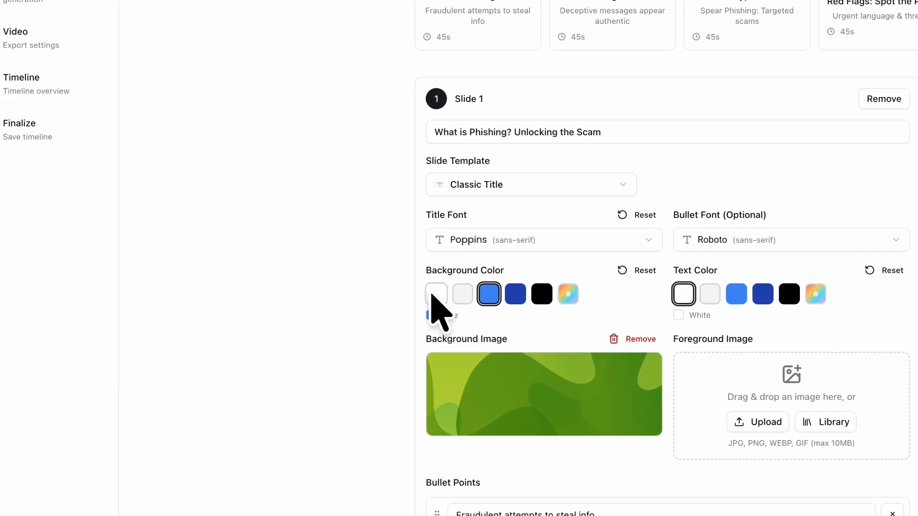
left_click(348, 298)
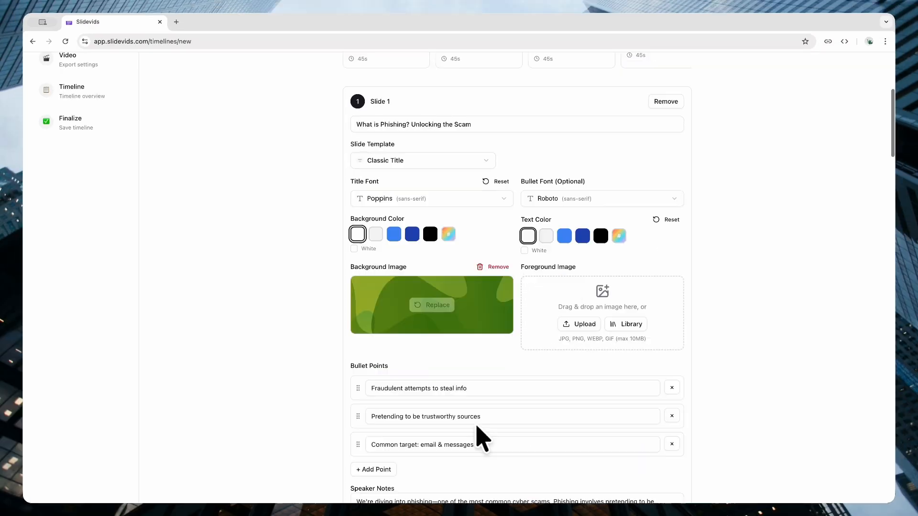
Set slide 5's background and text colors to white and use the green wavy library image as its background.
scroll(478, 428, "down", 2)
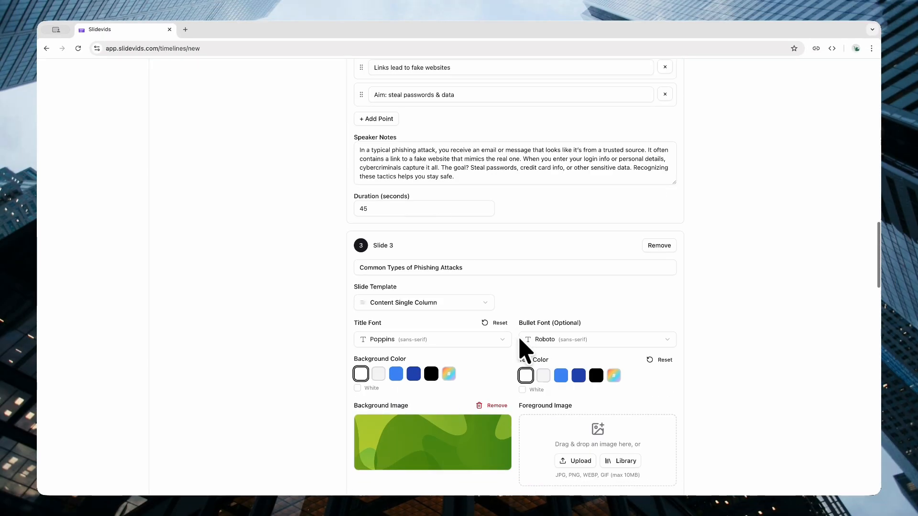
scroll(519, 345, "down", 10)
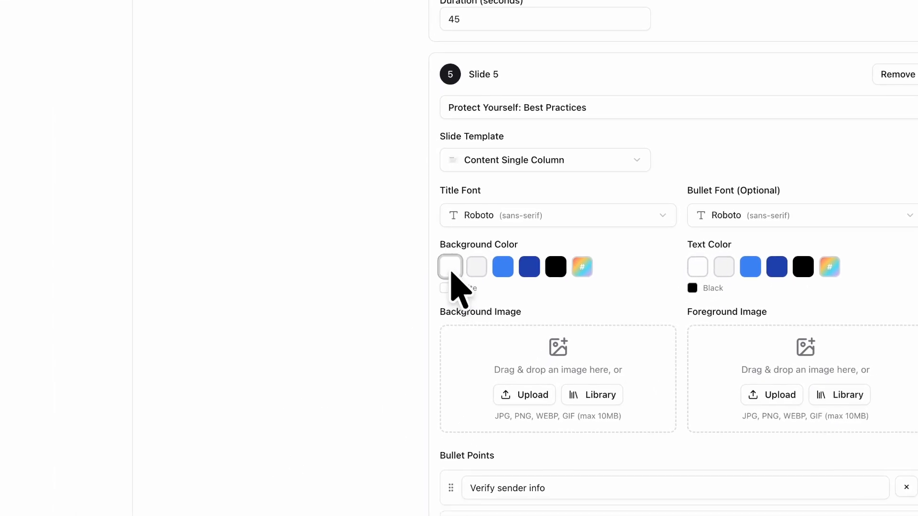
left_click(697, 267)
left_click(592, 395)
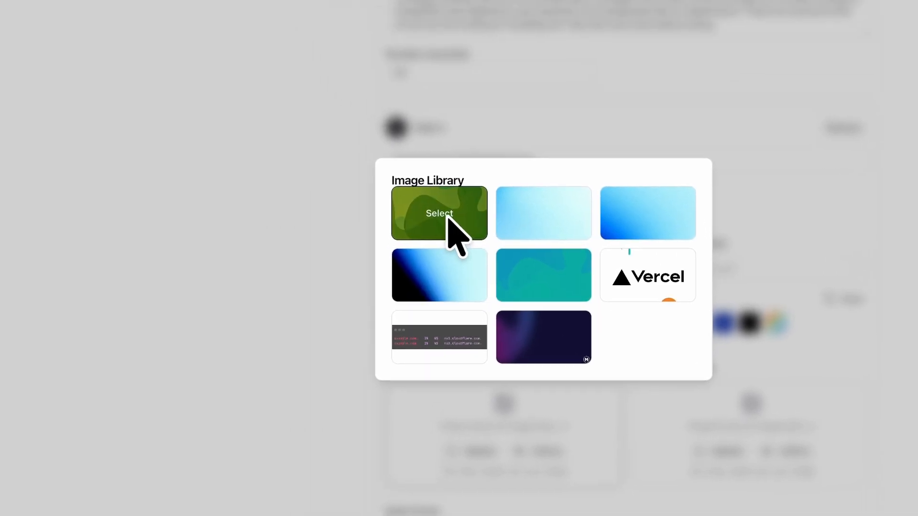
left_click(344, 145)
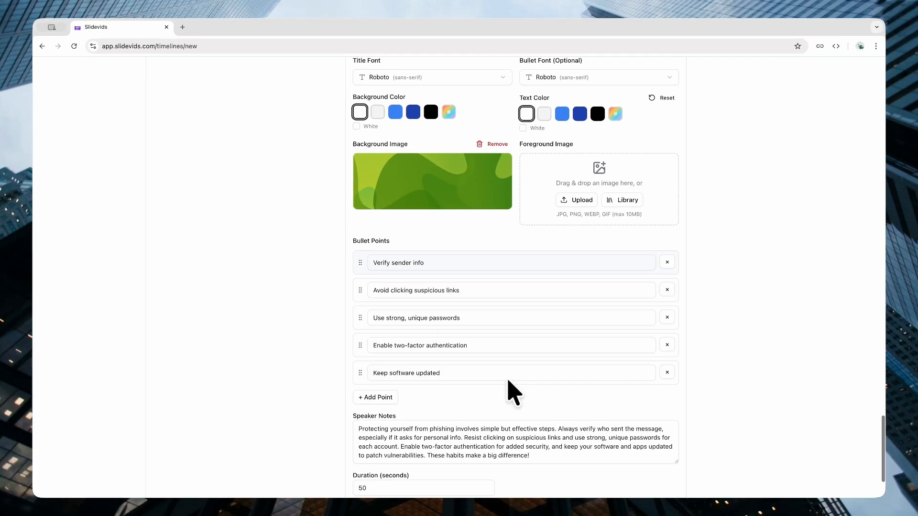
Proceed to the audio settings and select the Sky Pro voice as the timeline's narrator.
scroll(516, 360, "down", 3)
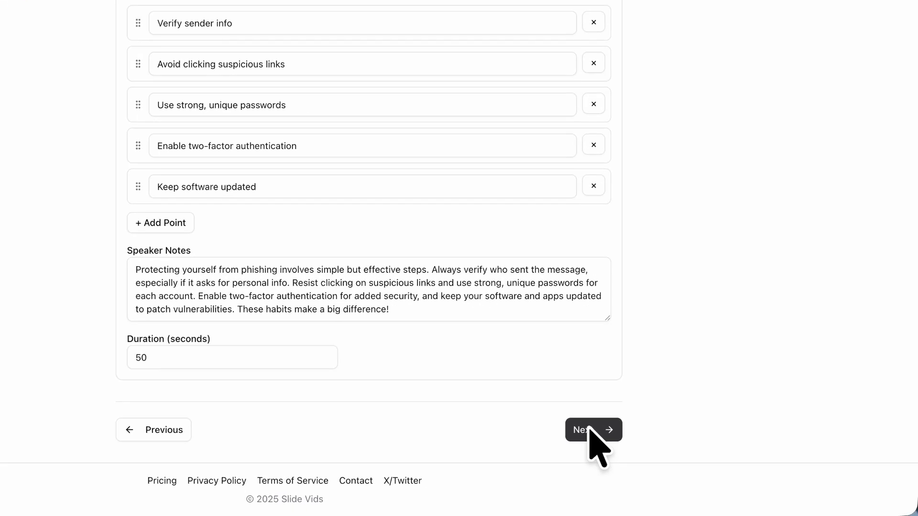
left_click(591, 429)
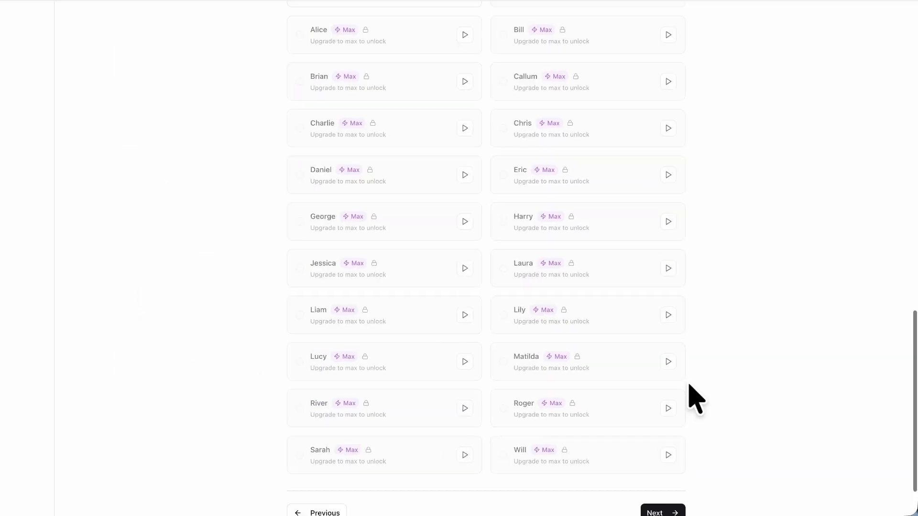
scroll(693, 396, "up", 5)
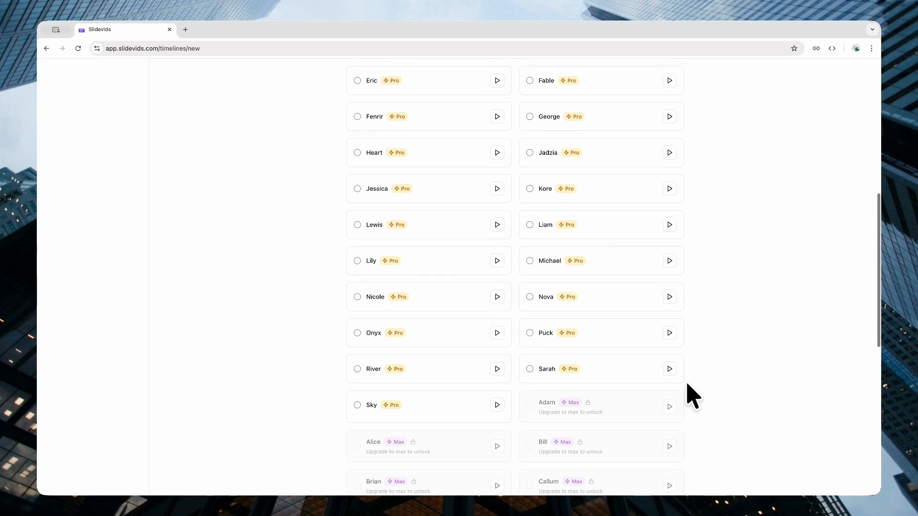
scroll(693, 396, "up", 8)
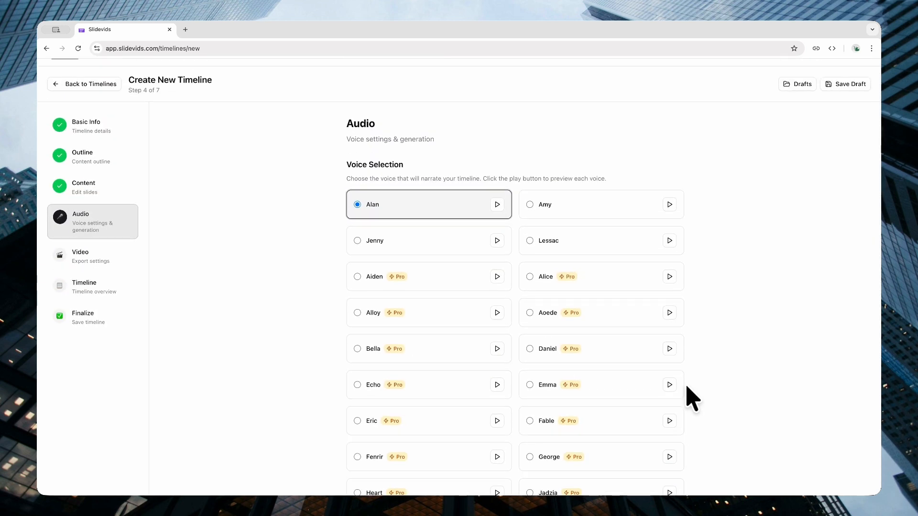
scroll(687, 398, "down", 3)
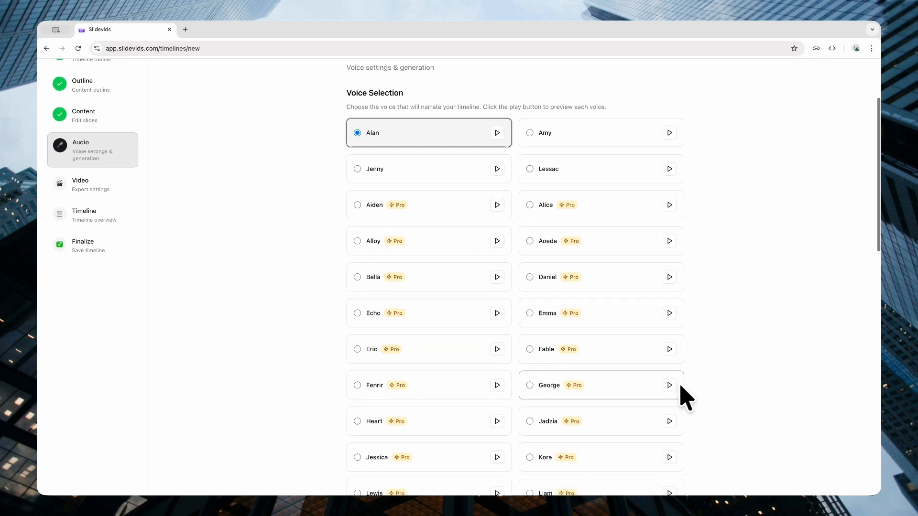
scroll(468, 346, "down", 8)
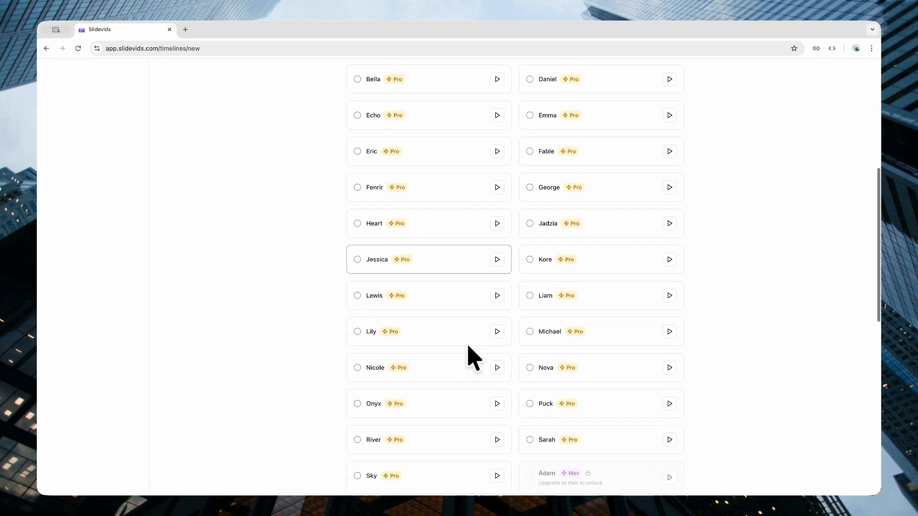
left_click(357, 476)
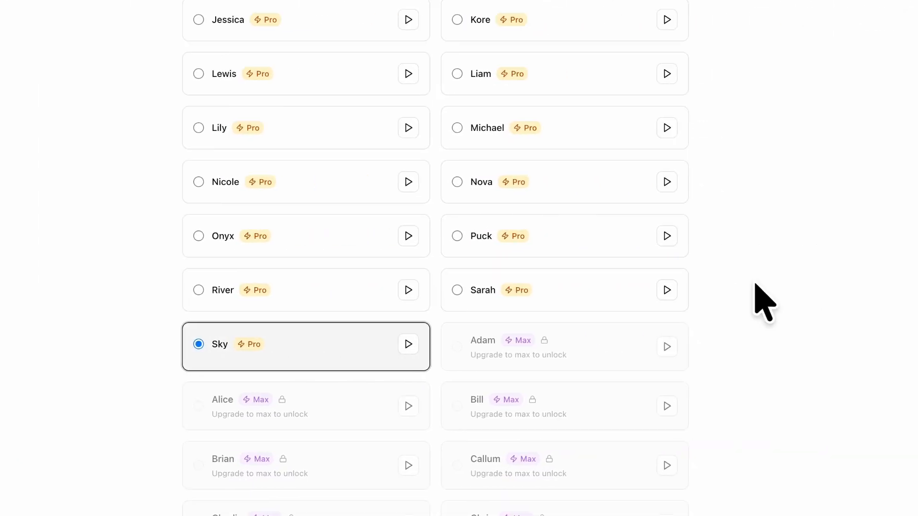
Continue with the H.264 (MP4) and 1080p Full HD export settings through to the final stage and save the timeline.
scroll(729, 352, "down", 3)
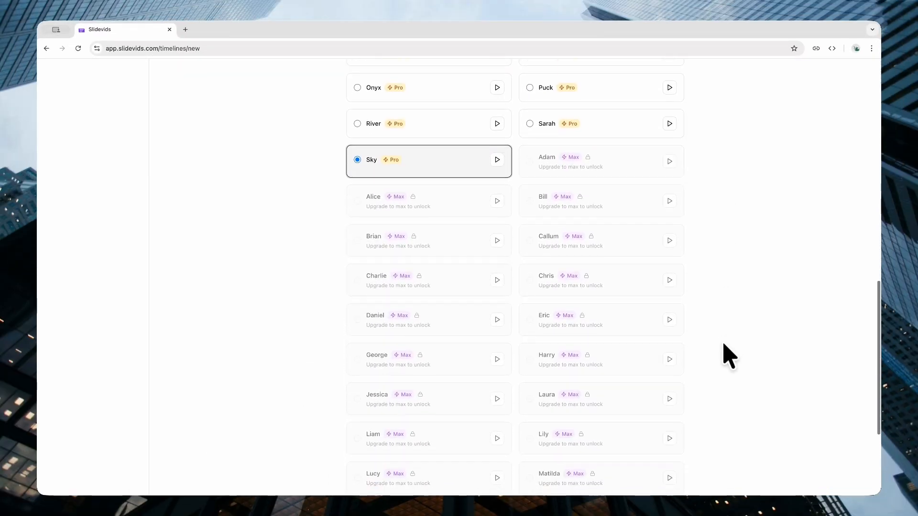
scroll(729, 356, "down", 4)
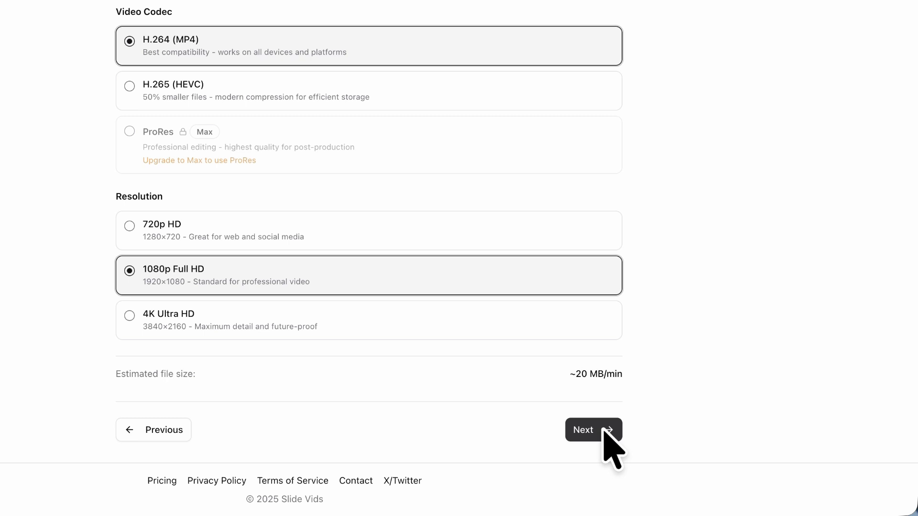
left_click(604, 430)
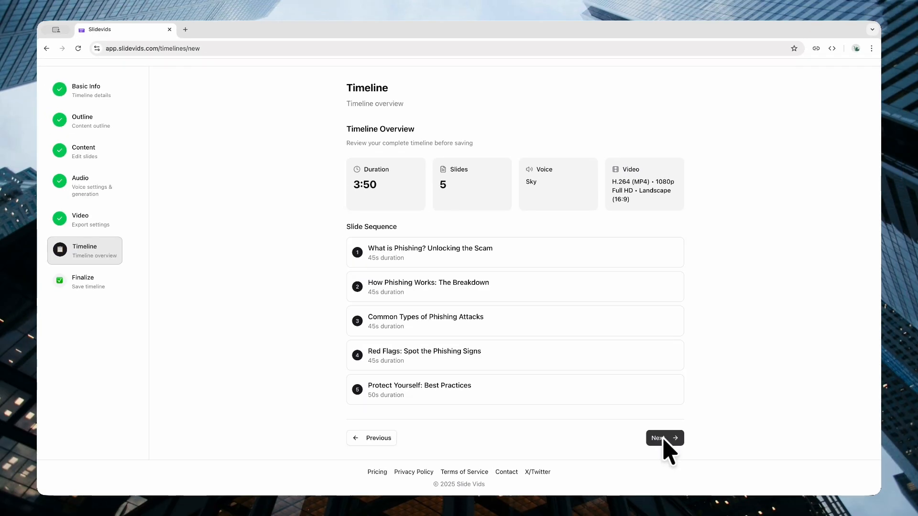
left_click(664, 439)
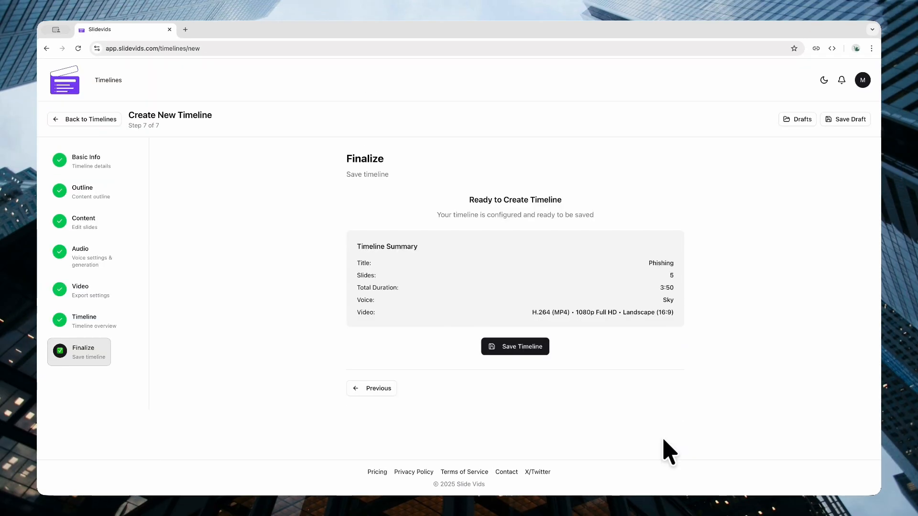
left_click(529, 350)
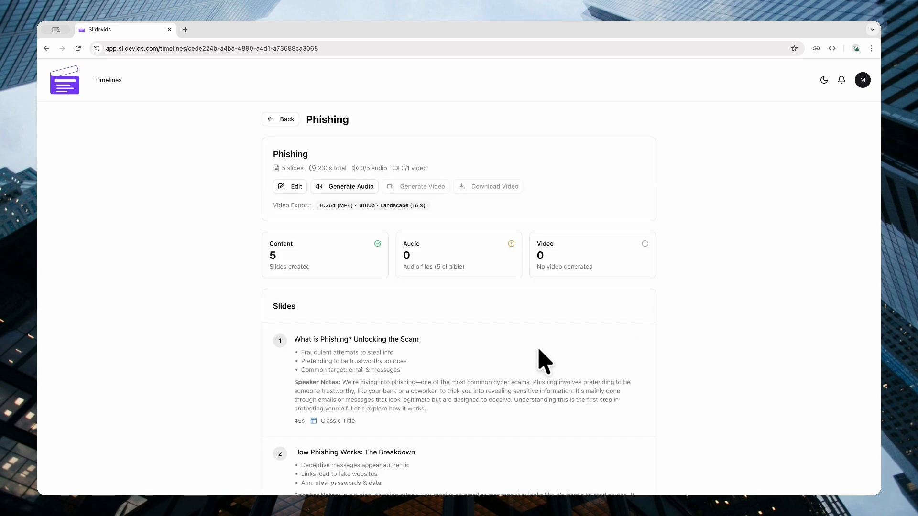
Review the bullet points, speaker notes, durations and templates of all slides in the saved Phishing timeline.
scroll(538, 349, "down", 2)
scroll(539, 350, "down", 5)
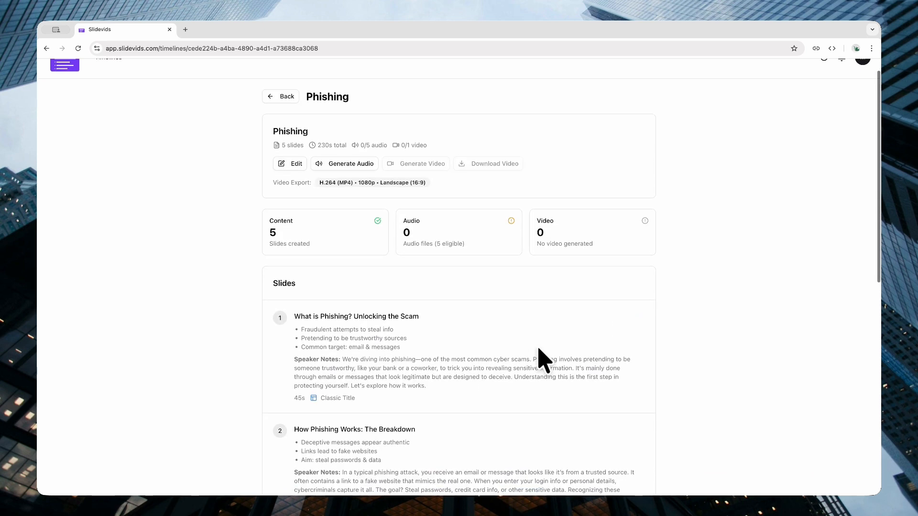
scroll(539, 354, "down", 6)
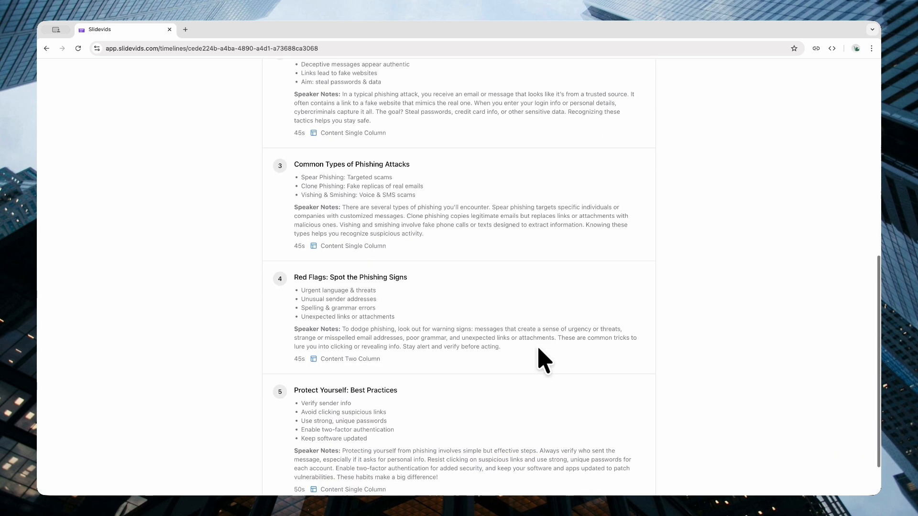
scroll(540, 353, "up", 6)
scroll(545, 361, "up", 4)
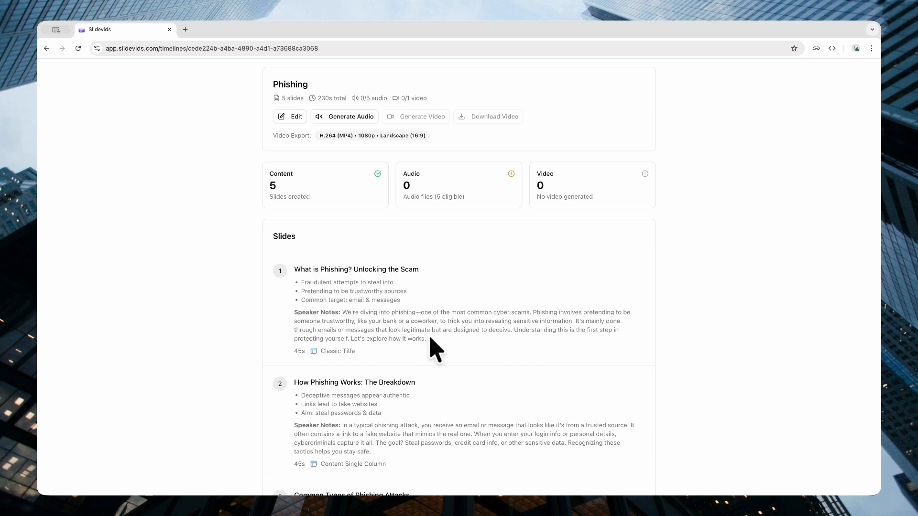
scroll(436, 356, "down", 3)
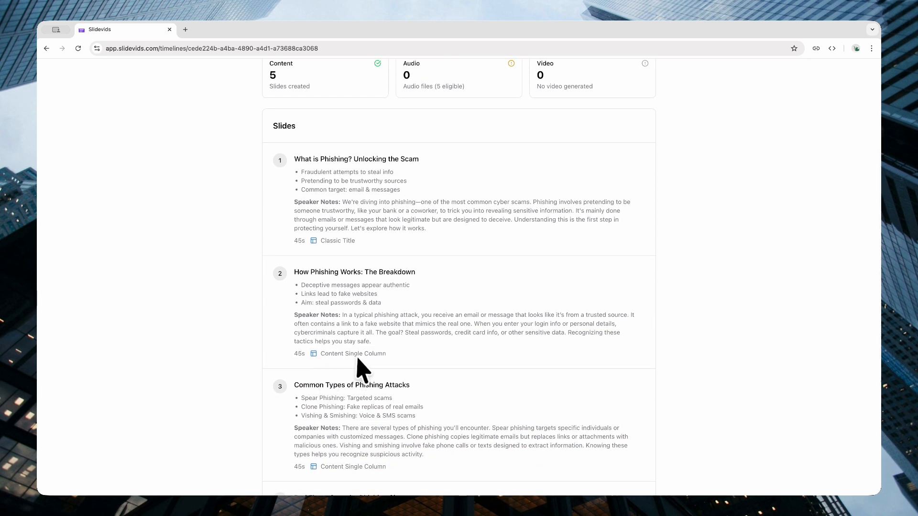
scroll(401, 382, "down", 7)
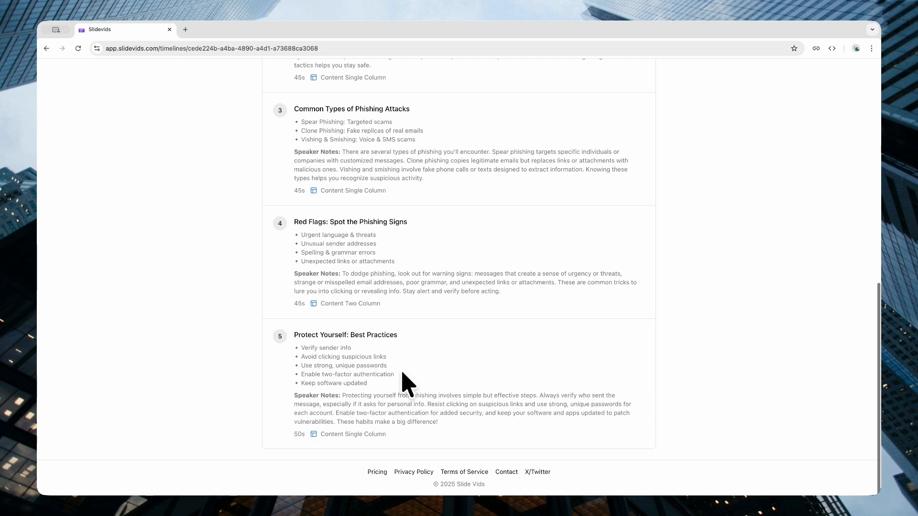
Generate the narration audio for the slides of the Phishing timeline.
scroll(408, 385, "up", 10)
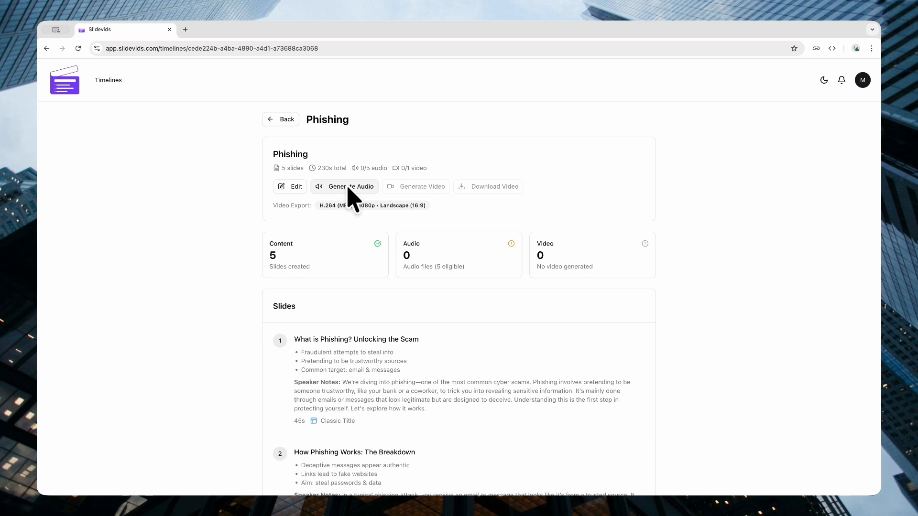
left_click(348, 187)
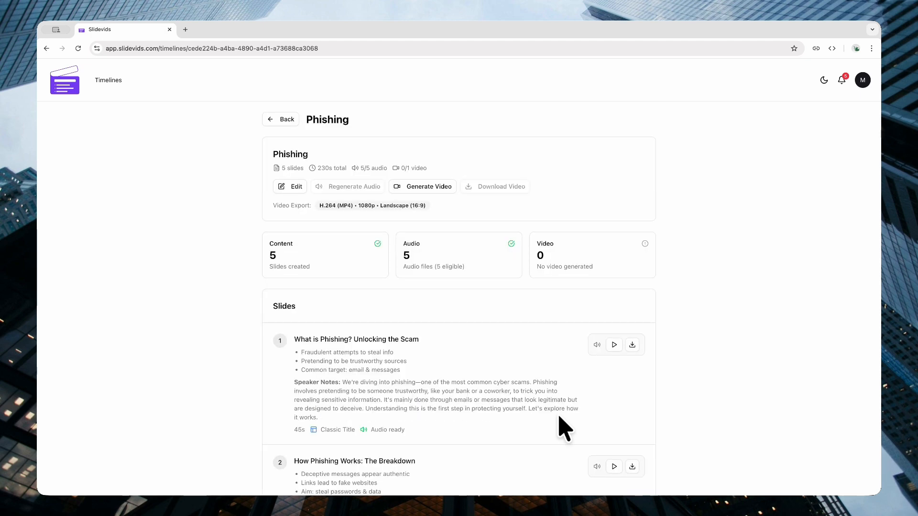
Play part of the generated narration for the slides "What is Phishing? Unlocking the Scam" and "Red Flags: Spot the Phishing Signs", stopping each preview.
scroll(558, 424, "down", 3)
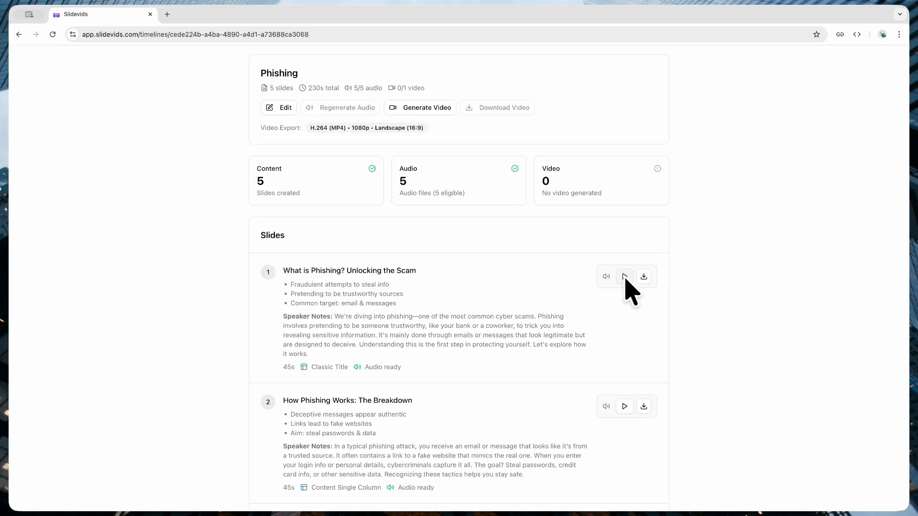
left_click(624, 277)
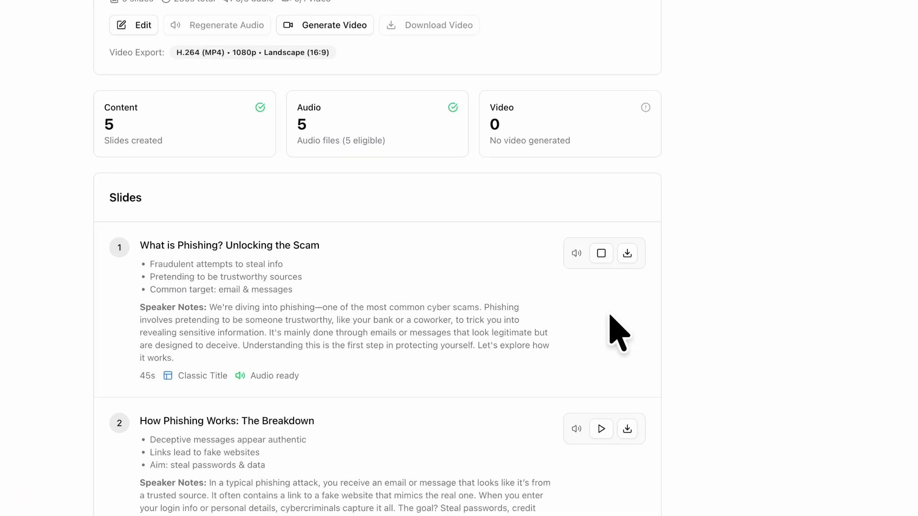
left_click(517, 228)
scroll(497, 291, "down", 3)
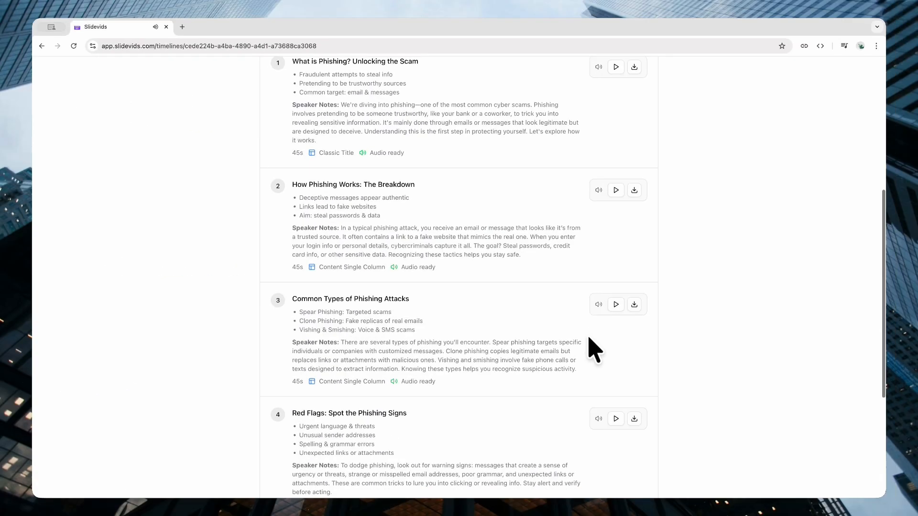
scroll(593, 344, "down", 3)
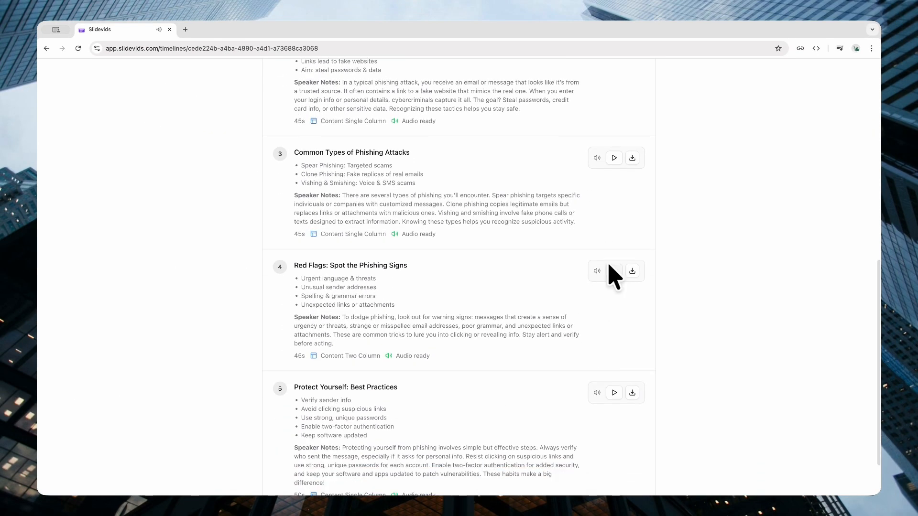
left_click(614, 271)
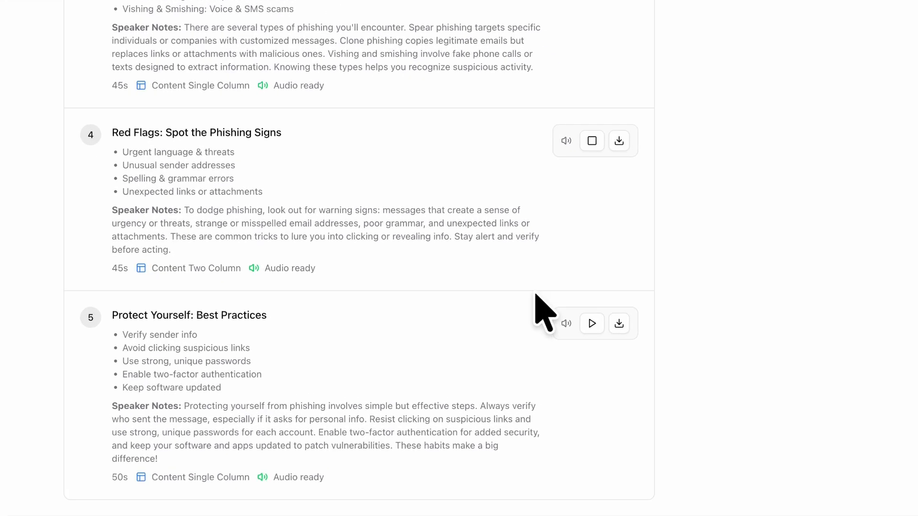
left_click(592, 141)
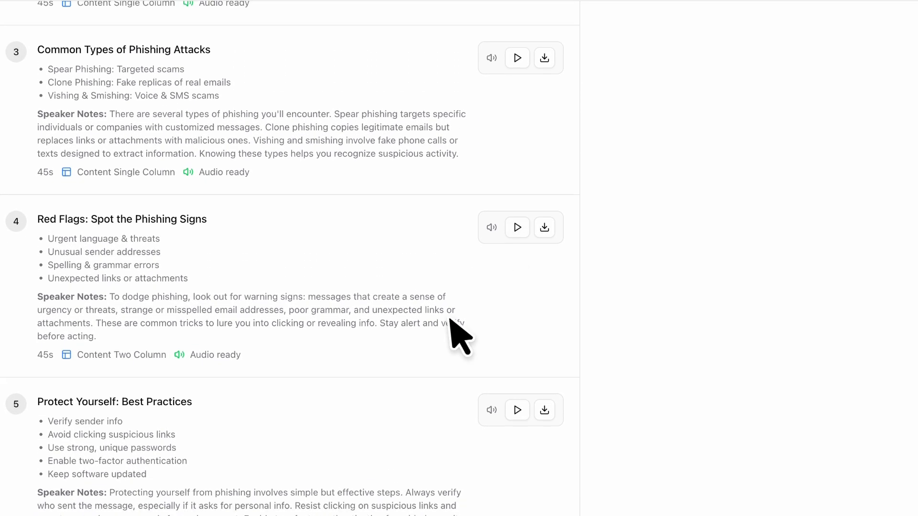
Generate the video of the Phishing timeline and download the finished file.
scroll(523, 228, "up", 8)
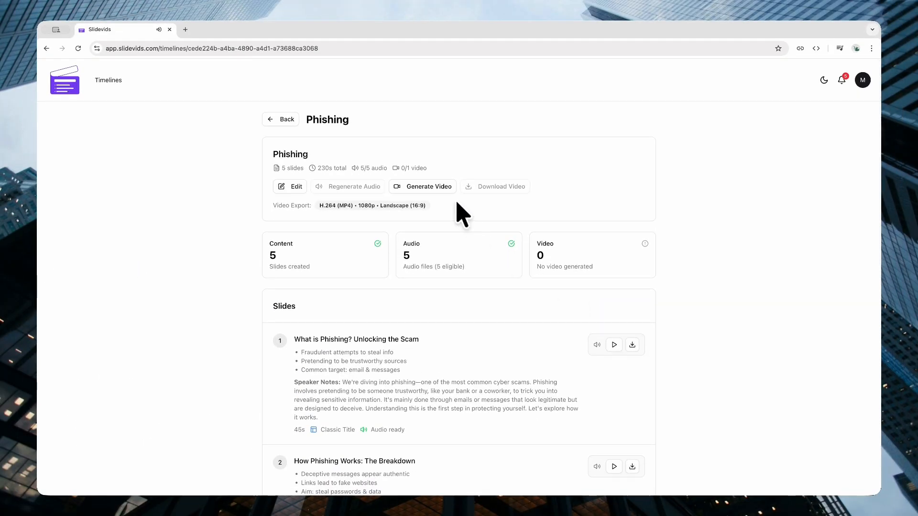
left_click(437, 190)
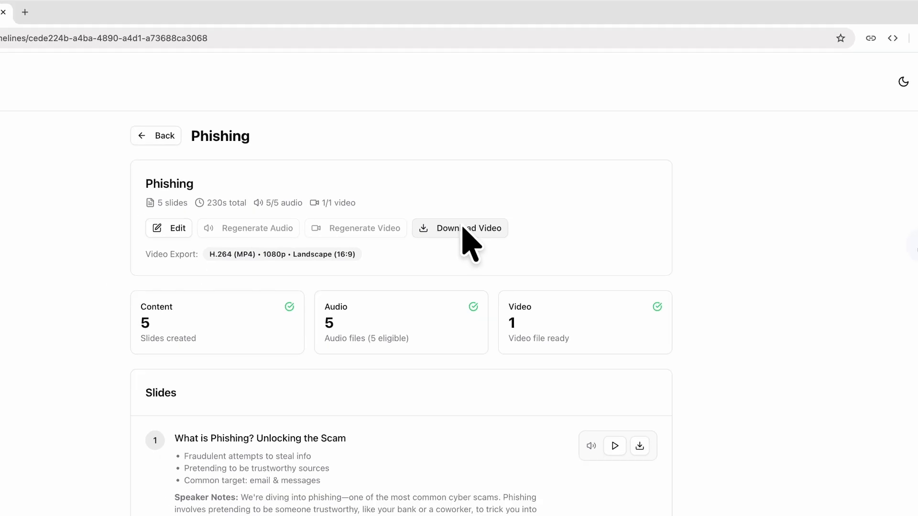
left_click(462, 228)
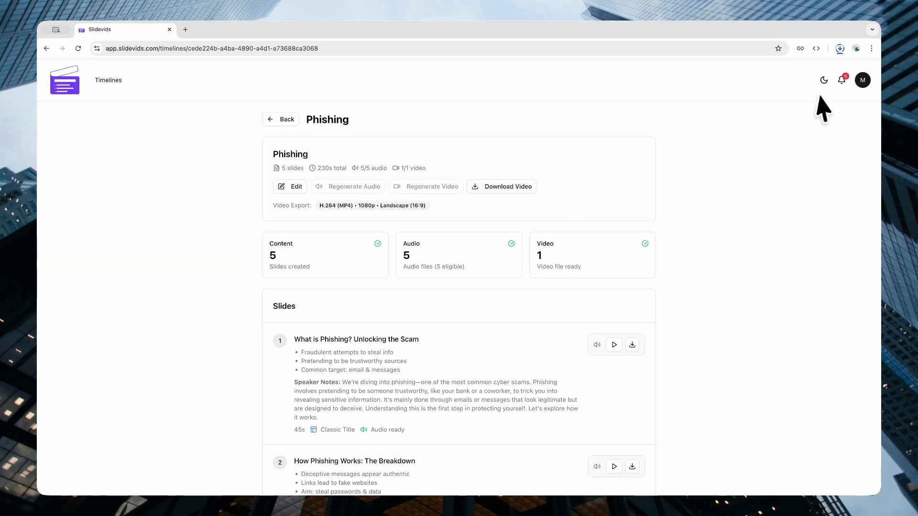